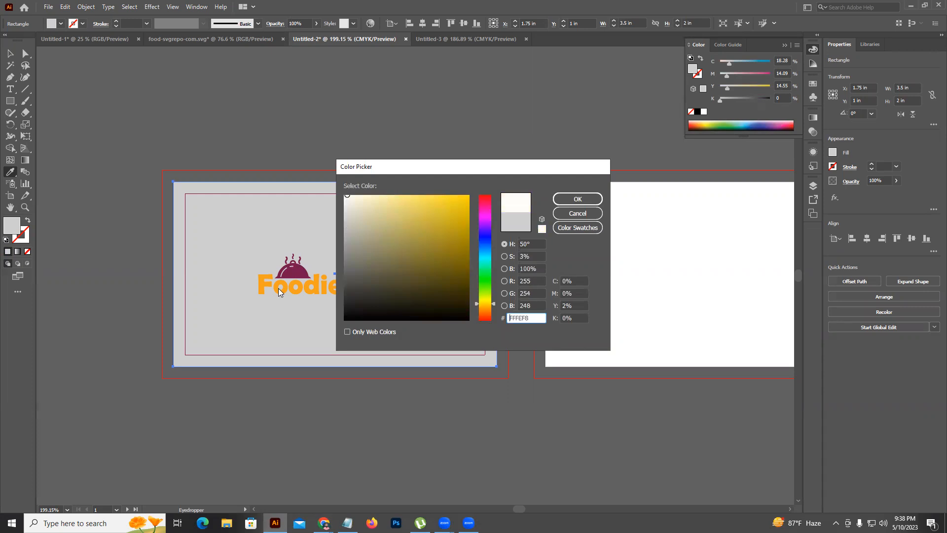
# Fill the business card's background rectangle with the cream colour FFFCEE and deselect it
pyautogui.click(577, 198)
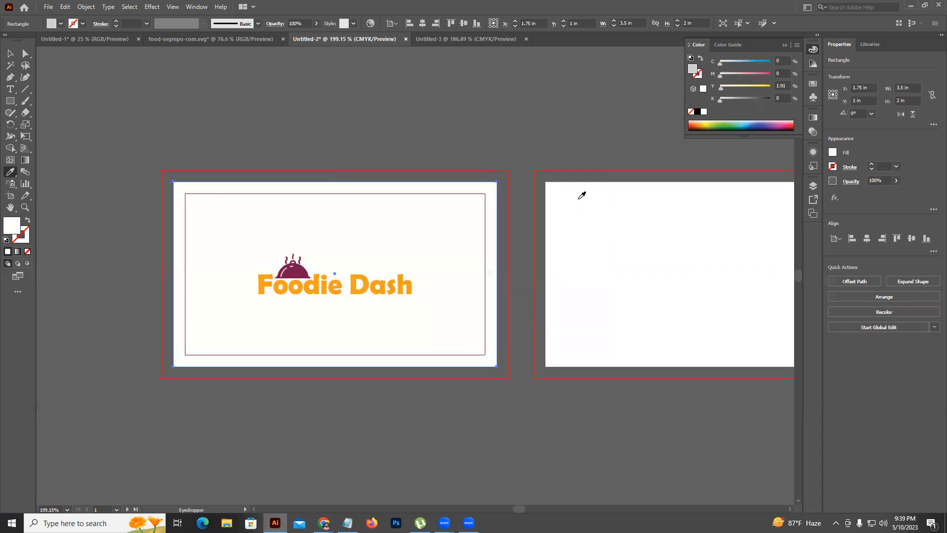
pyautogui.doubleClick(17, 223)
pyautogui.click(354, 196)
pyautogui.click(586, 198)
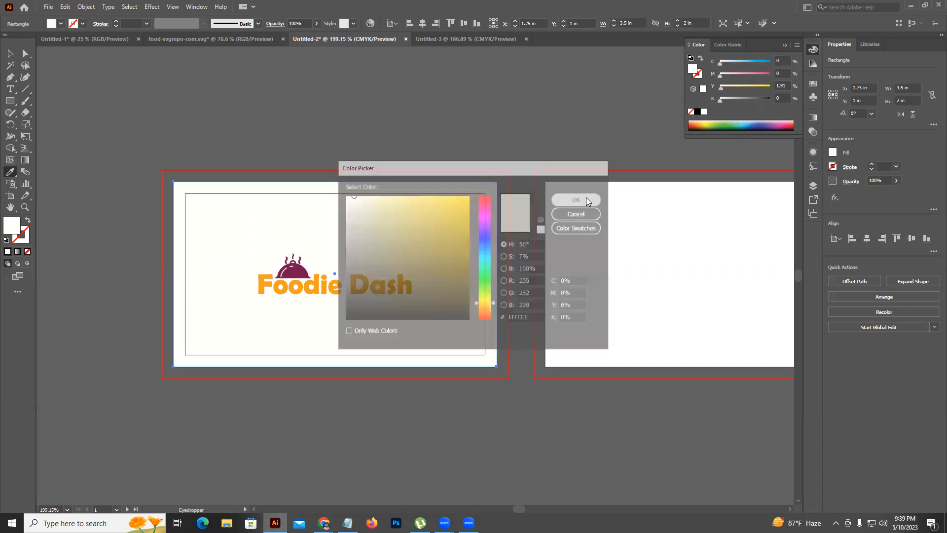
pyautogui.click(9, 55)
pyautogui.click(126, 141)
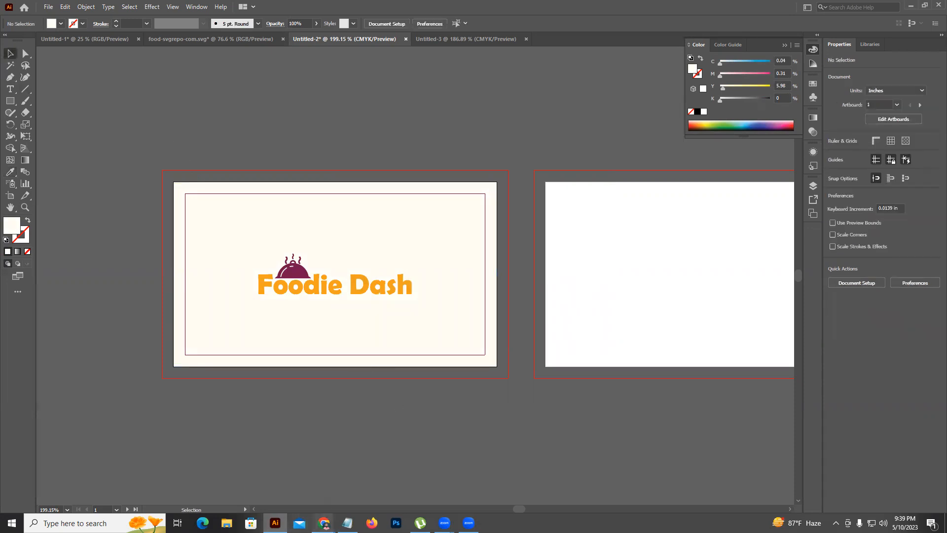
# Switch to Chrome, search for freepik in a new tab and open the Freepik website
pyautogui.click(324, 523)
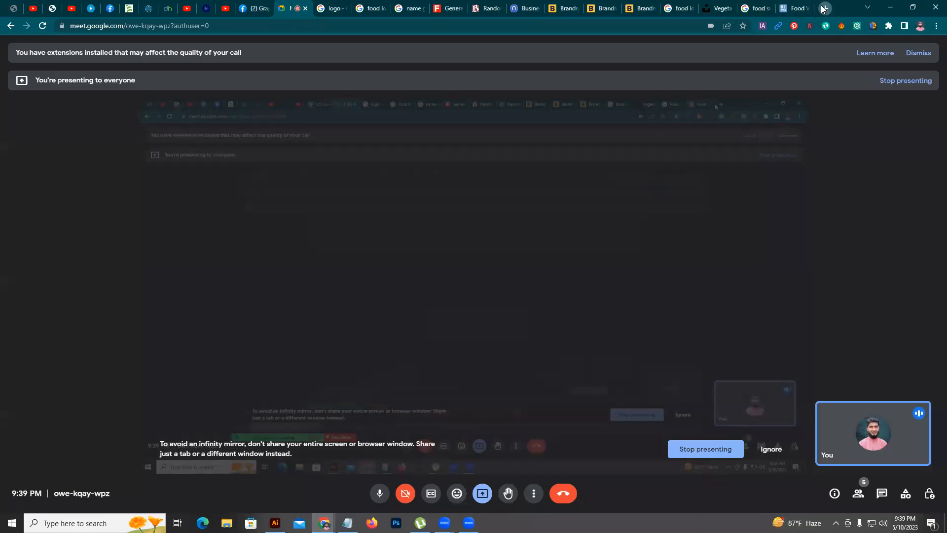
pyautogui.click(823, 8)
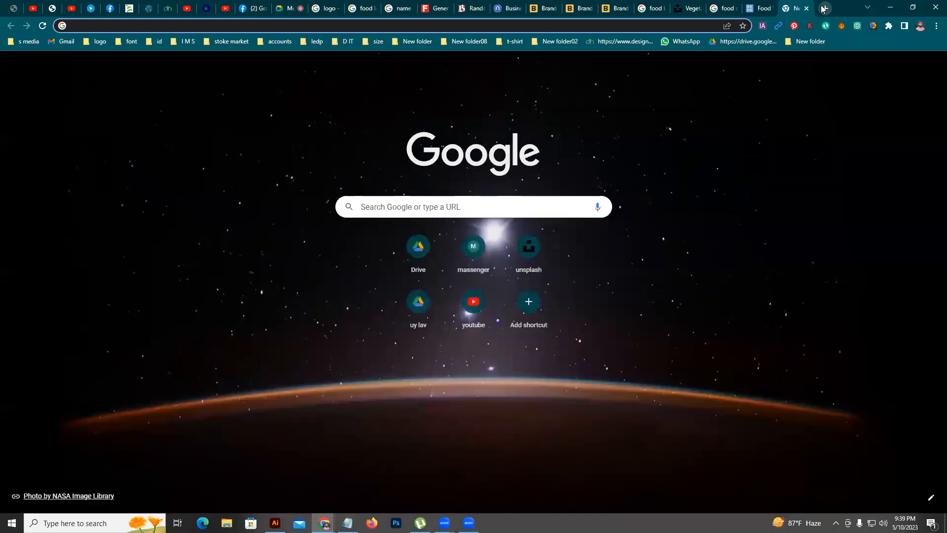
pyautogui.write('free')
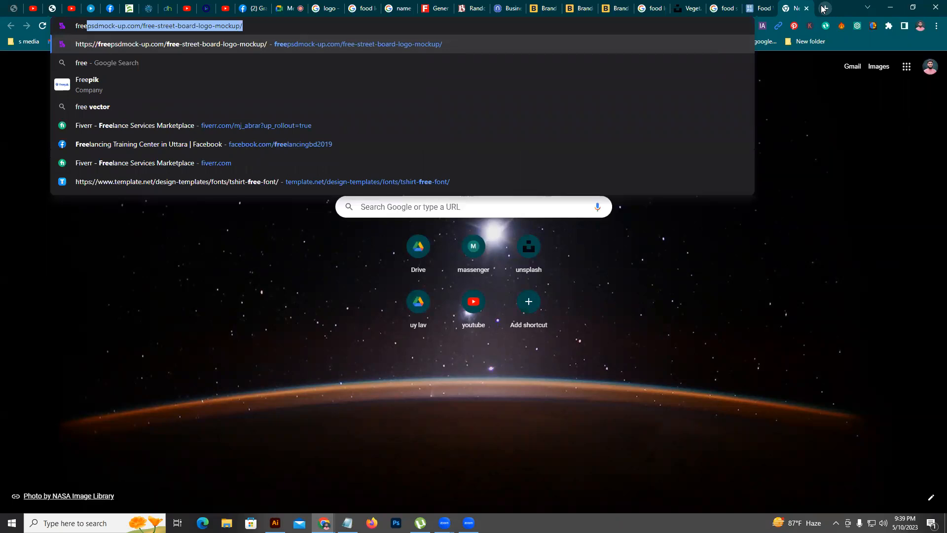
pyautogui.write('pik')
pyautogui.press('Return')
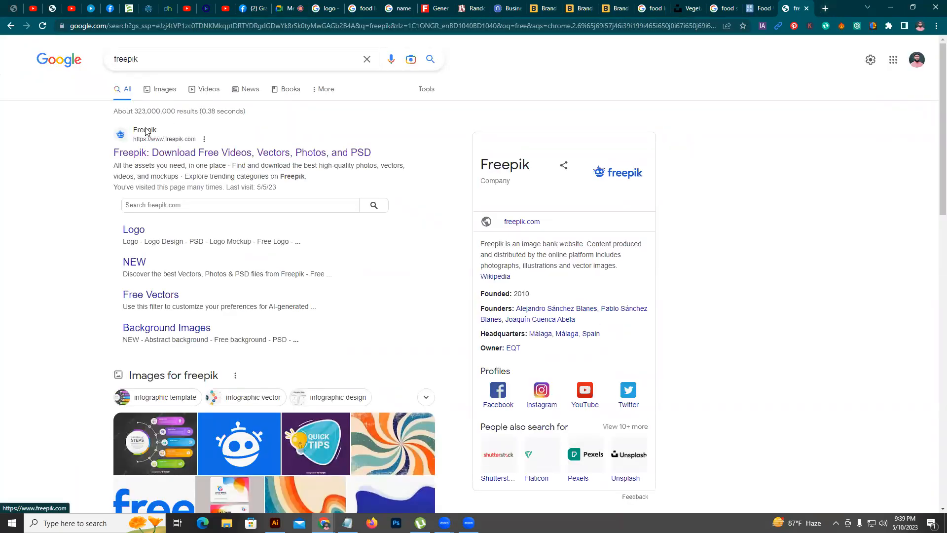
pyautogui.click(146, 130)
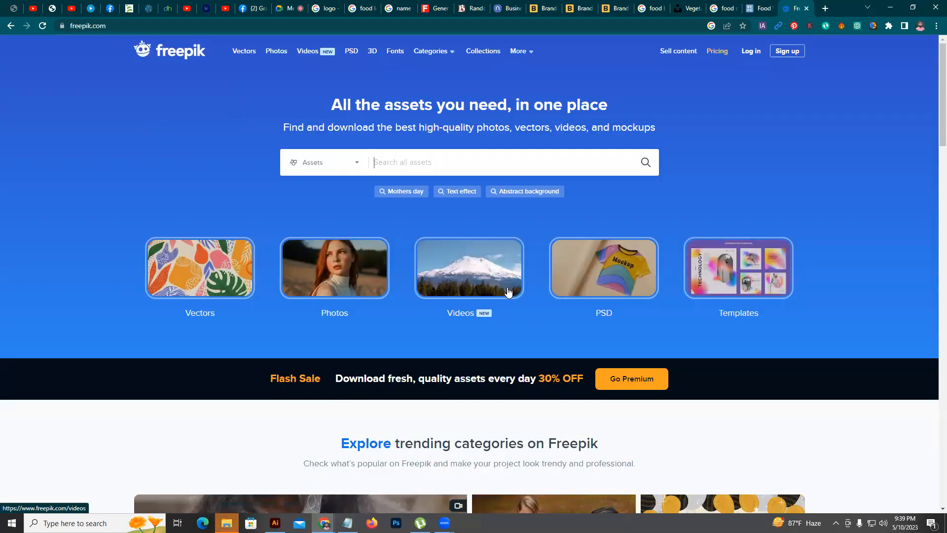
# Search Freepik for "pattern" and reload the results page until it loads properly
pyautogui.write('pattern')
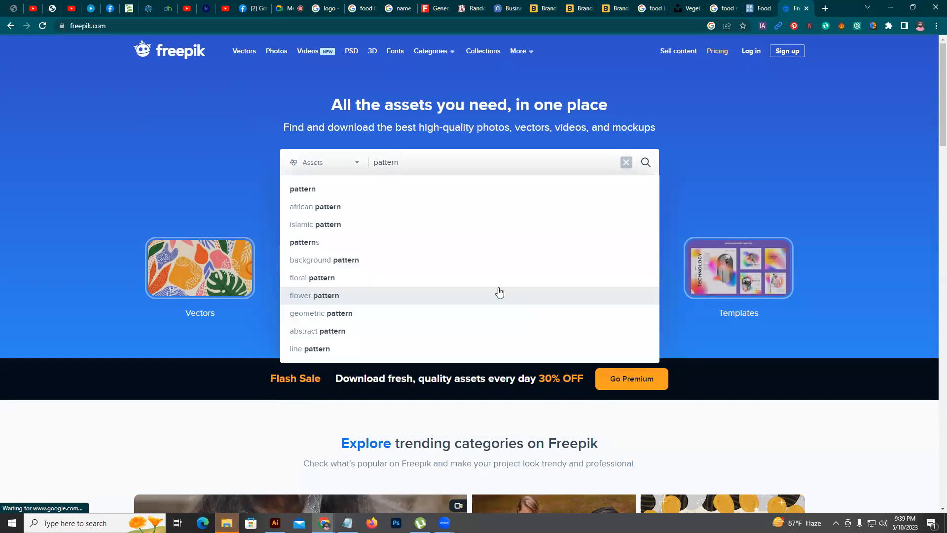
pyautogui.click(348, 192)
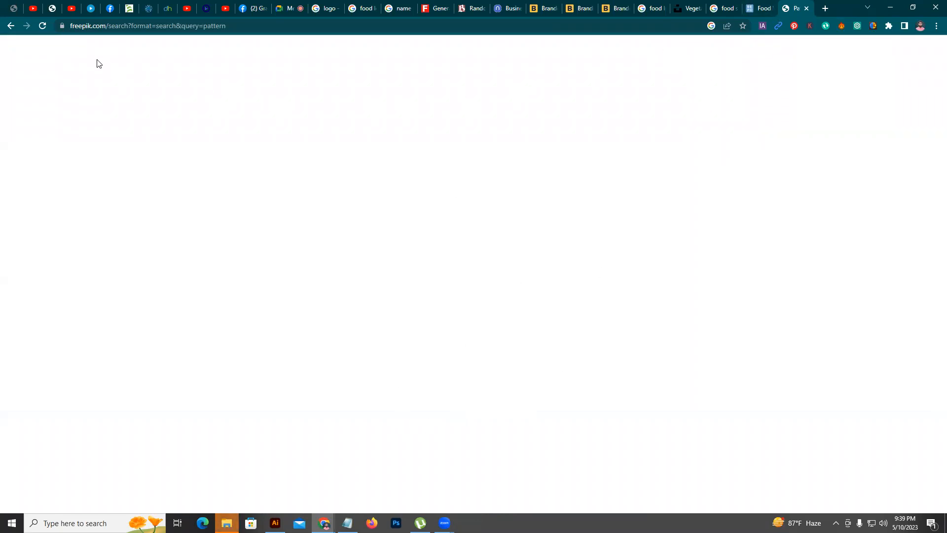
pyautogui.click(43, 26)
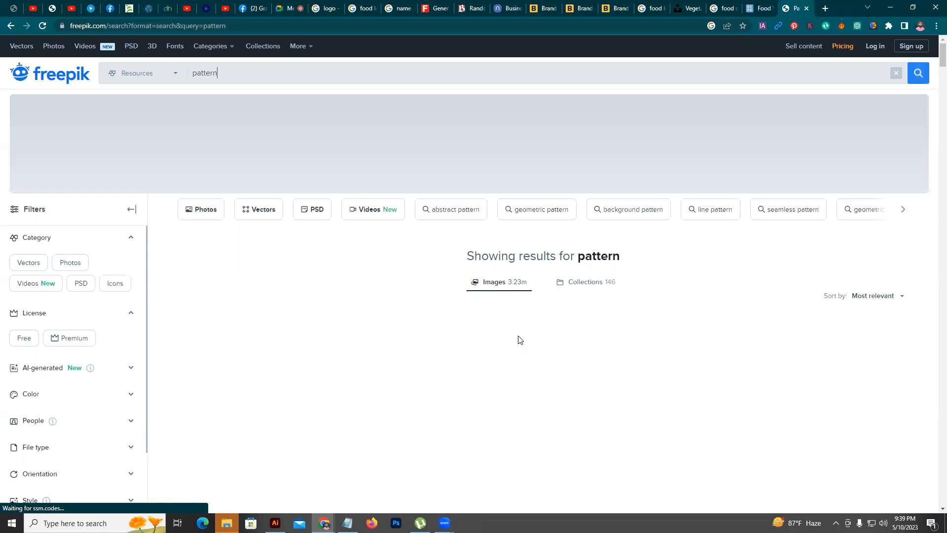
pyautogui.click(42, 25)
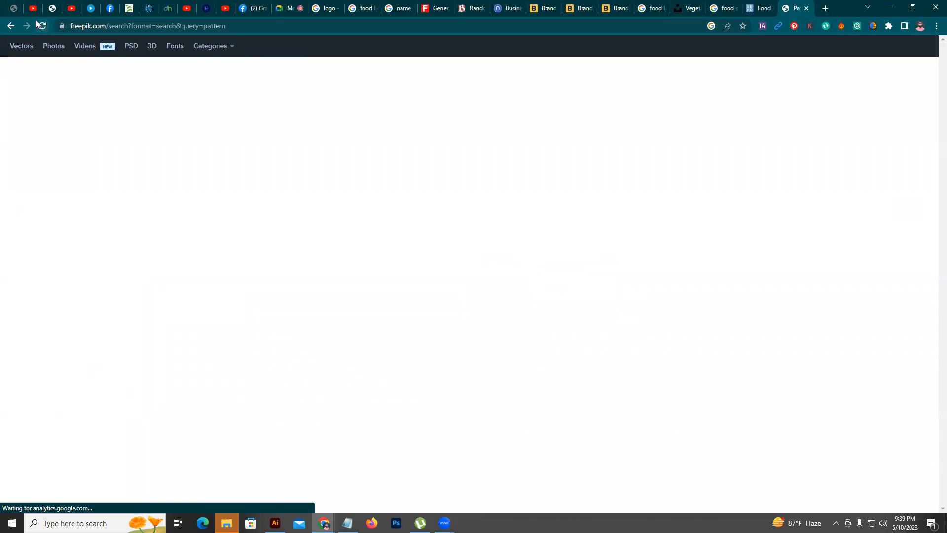
# Browse the pattern results and open the free silver floral pattern on a white background
pyautogui.scroll(-1, 547, 335)
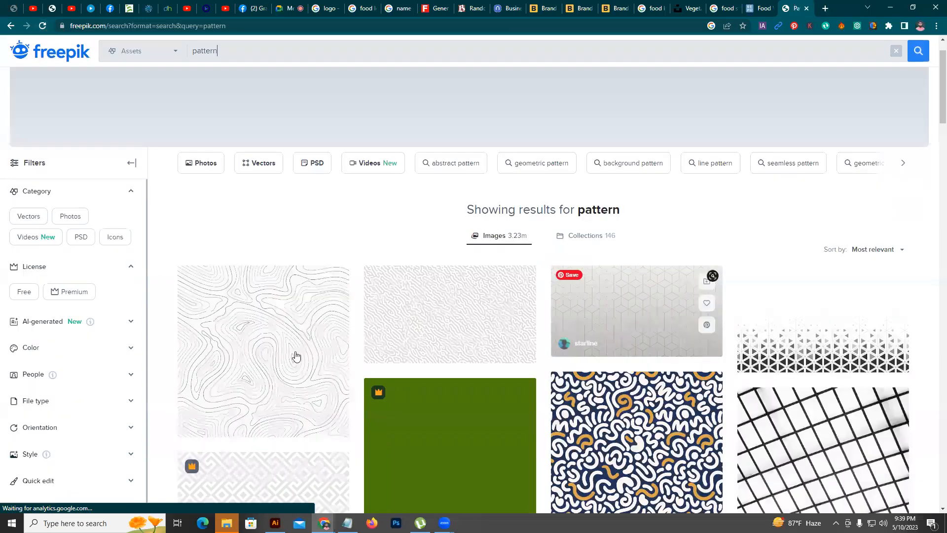
pyautogui.scroll(-2, 549, 287)
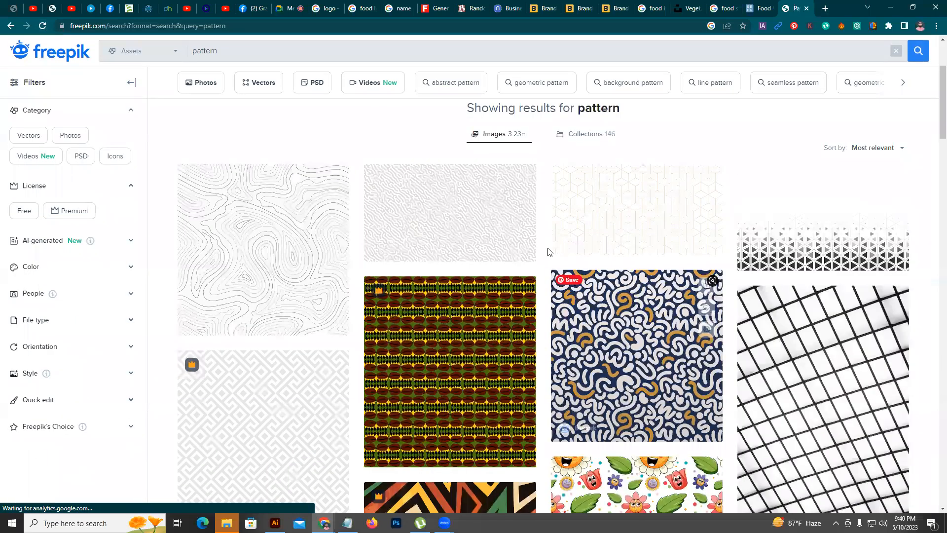
pyautogui.scroll(-5, 447, 276)
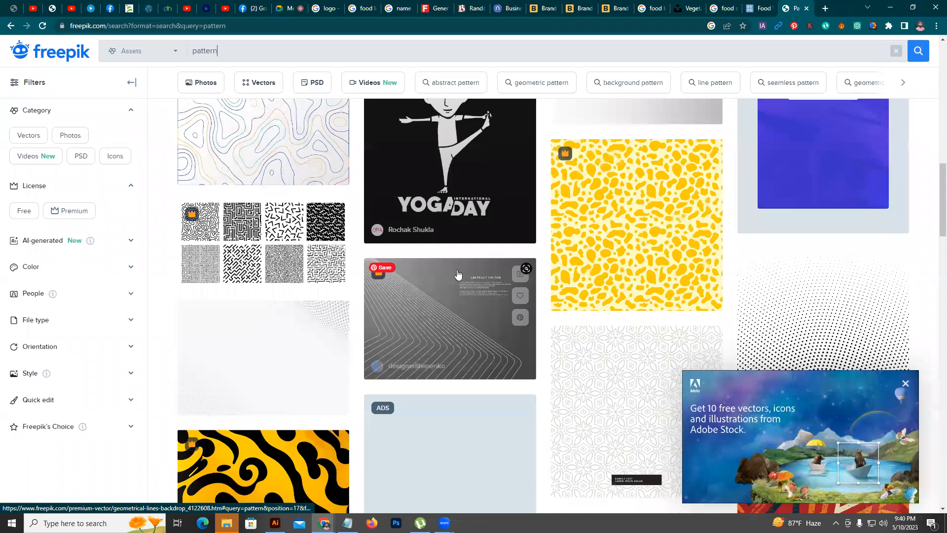
pyautogui.scroll(-3, 607, 321)
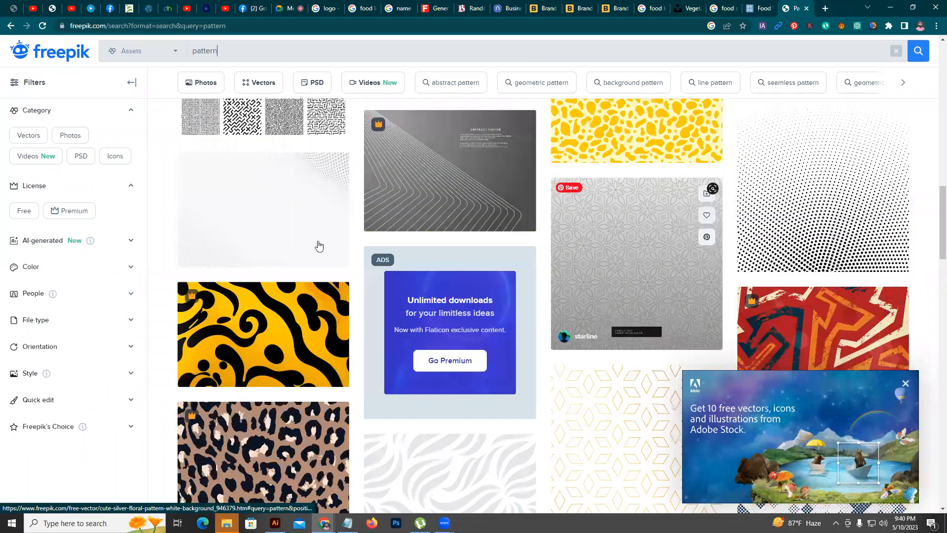
pyautogui.scroll(-3, 657, 355)
pyautogui.scroll(2, 659, 341)
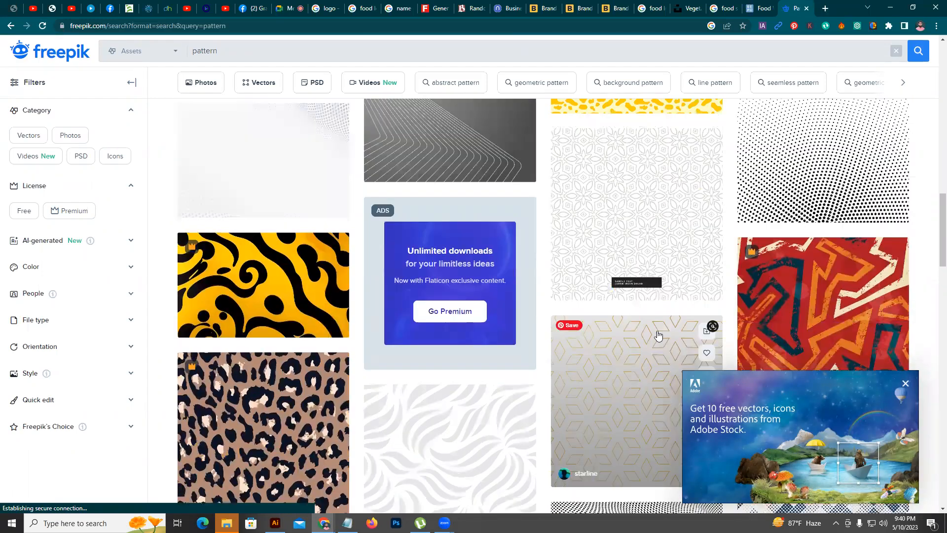
pyautogui.click(637, 216)
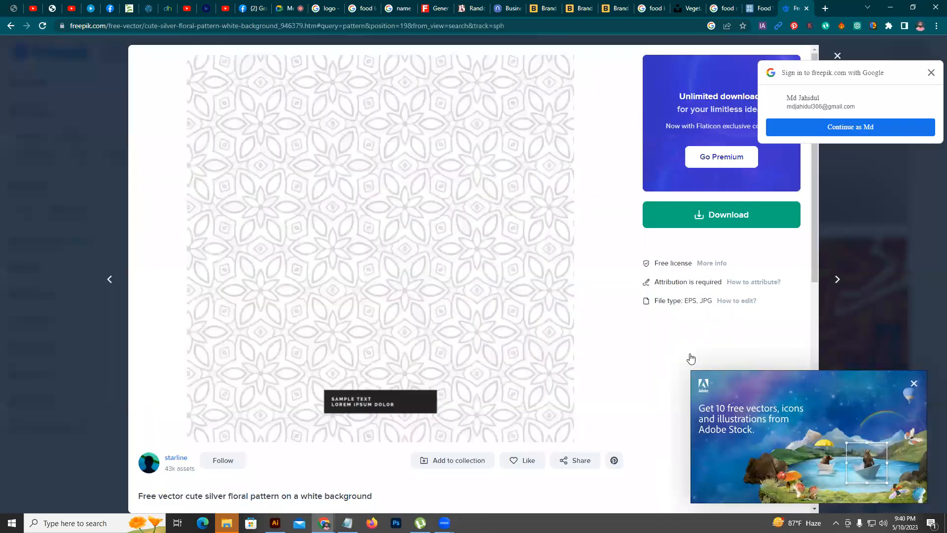
# Download the silver floral pattern under the free license and show the downloaded zip in its folder
pyautogui.click(697, 211)
pyautogui.click(687, 359)
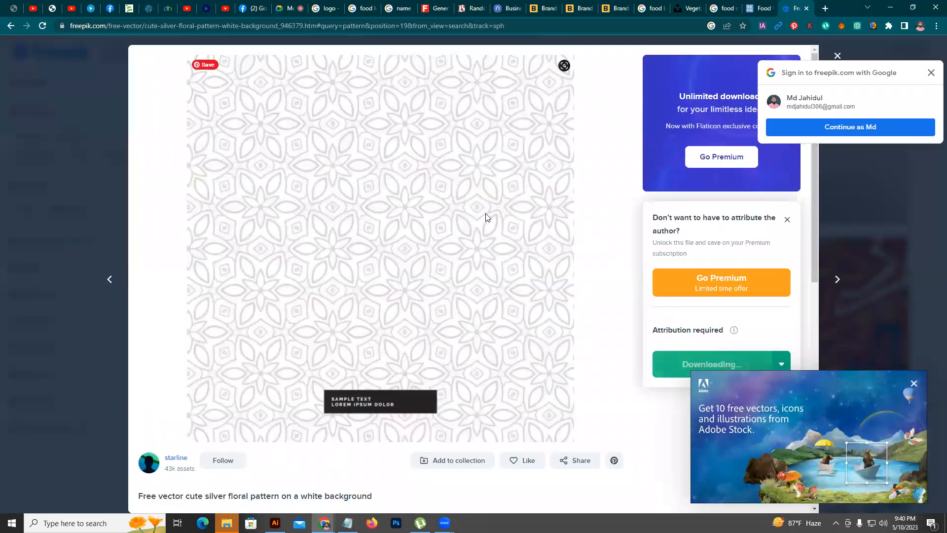
pyautogui.press('Return')
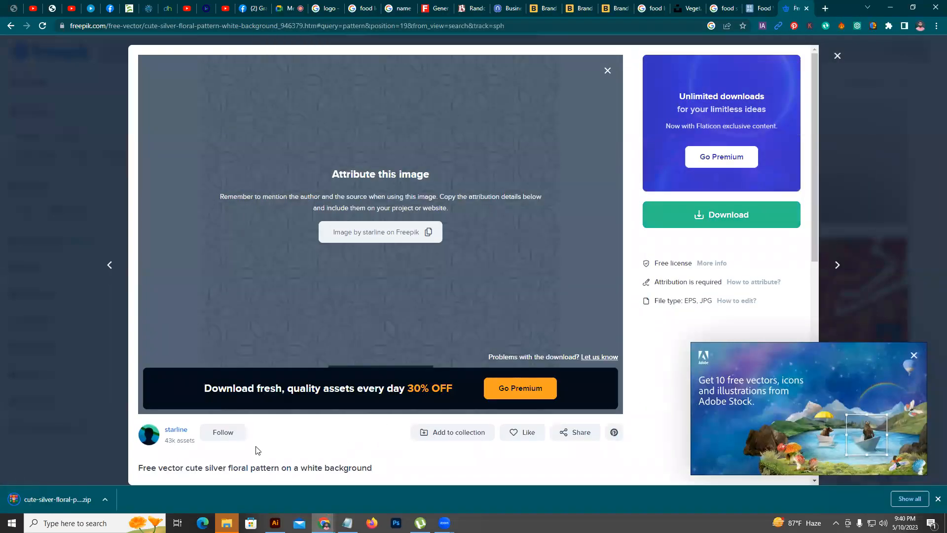
pyautogui.click(104, 499)
pyautogui.click(124, 465)
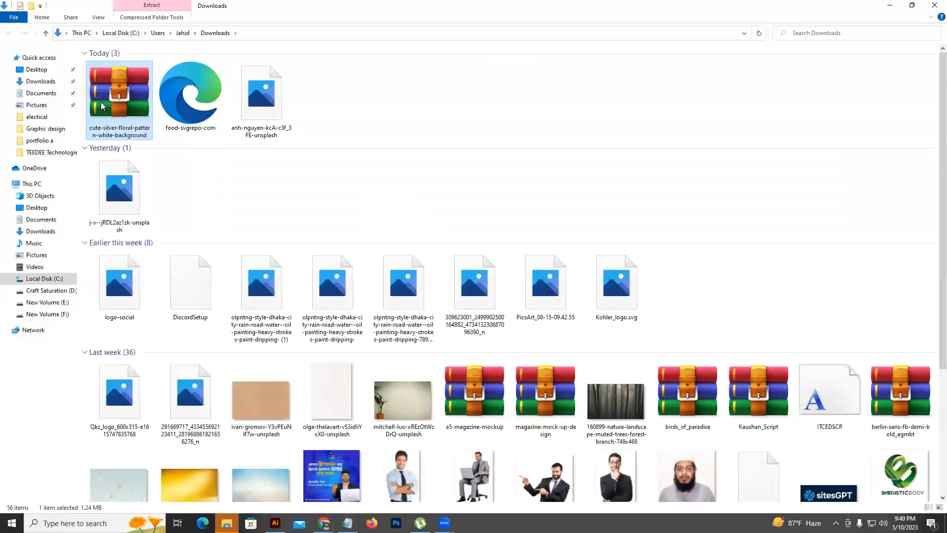
# Open the cute-silver-floral-pattern-white-background archive and load its 4614.eps file into Illustrator
pyautogui.doubleClick(101, 111)
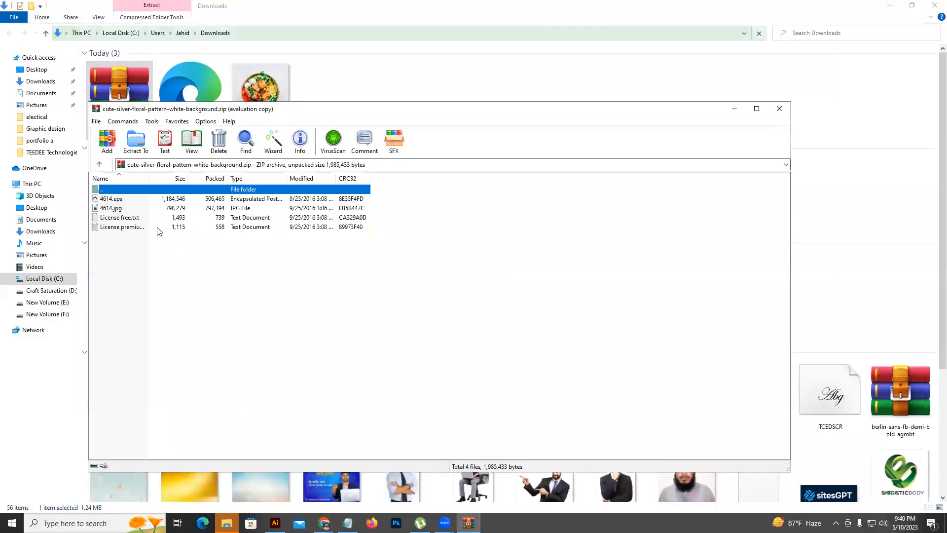
pyautogui.click(515, 251)
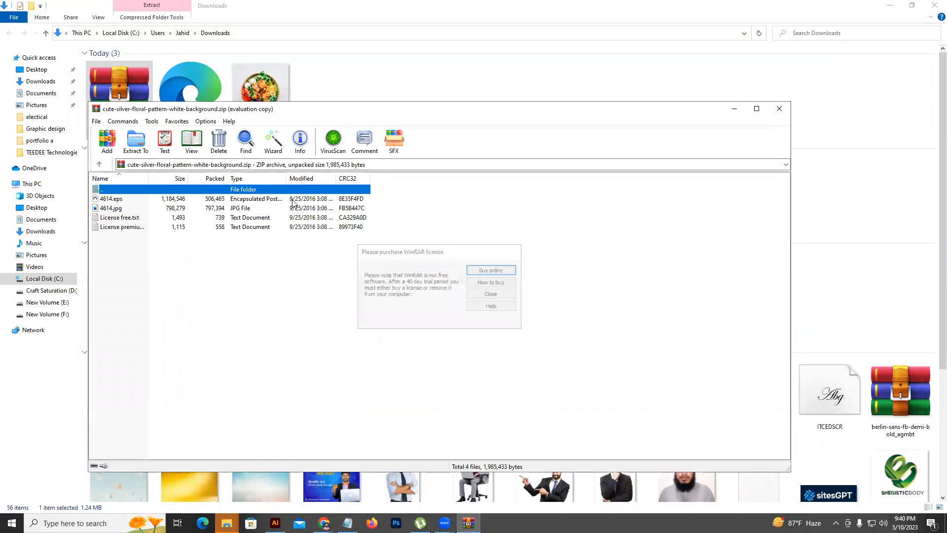
pyautogui.click(159, 200)
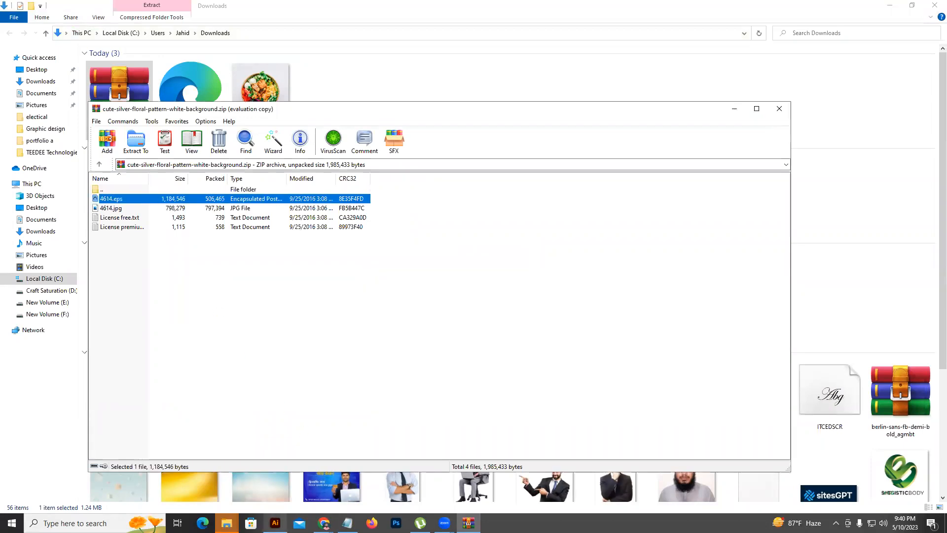
pyautogui.click(275, 523)
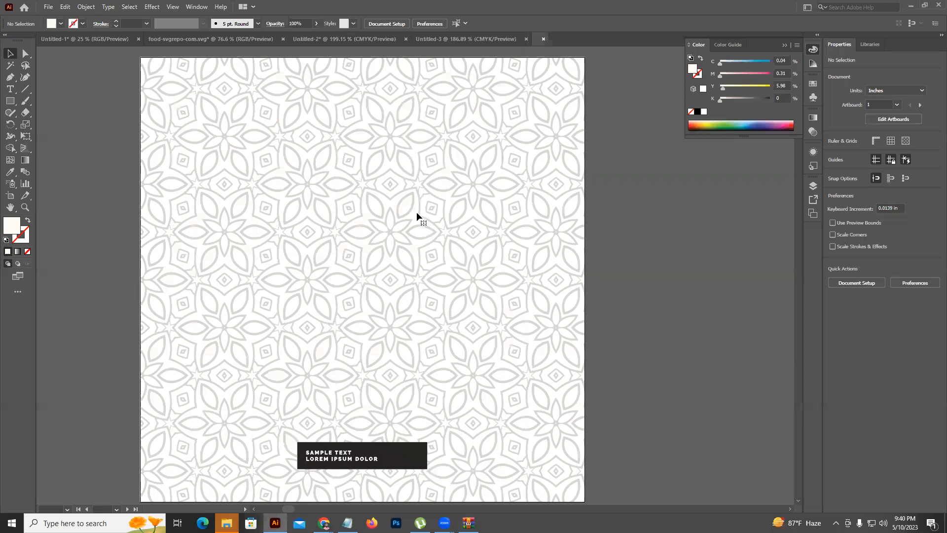
# Ungroup the floral pattern artwork and delete the black sample text label near its lower edge
pyautogui.click(369, 449)
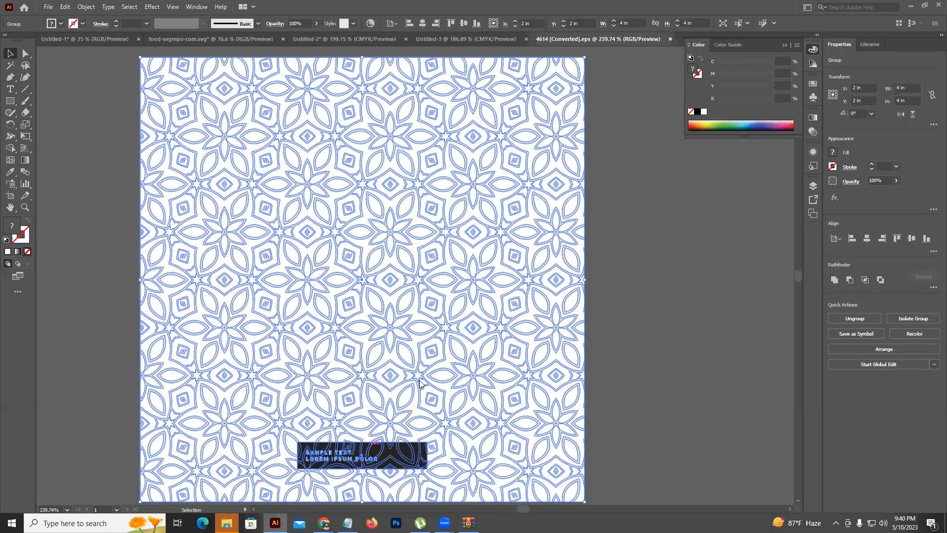
pyautogui.hotkey('ctrl', 'shift', 'g')
pyautogui.click(432, 434)
pyautogui.click(402, 451)
pyautogui.press('Delete')
# Separate the floral pattern from its white background and move it into the Untitled-2 document, clear of the business cards
pyautogui.moveTo(372, 440); pyautogui.dragTo(270, 371)
pyautogui.click(471, 318)
pyautogui.moveTo(317, 268); pyautogui.dragTo(503, 318)
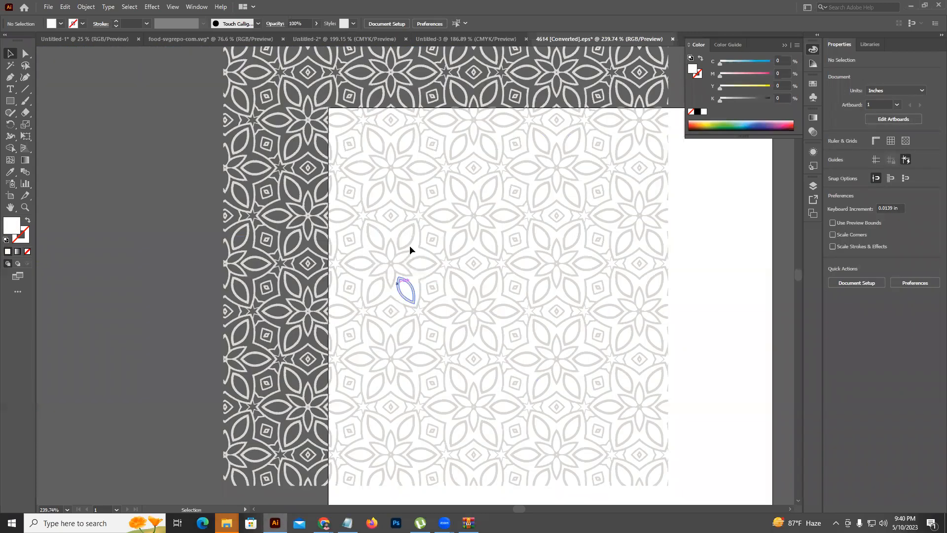
pyautogui.moveTo(402, 30); pyautogui.dragTo(343, 206)
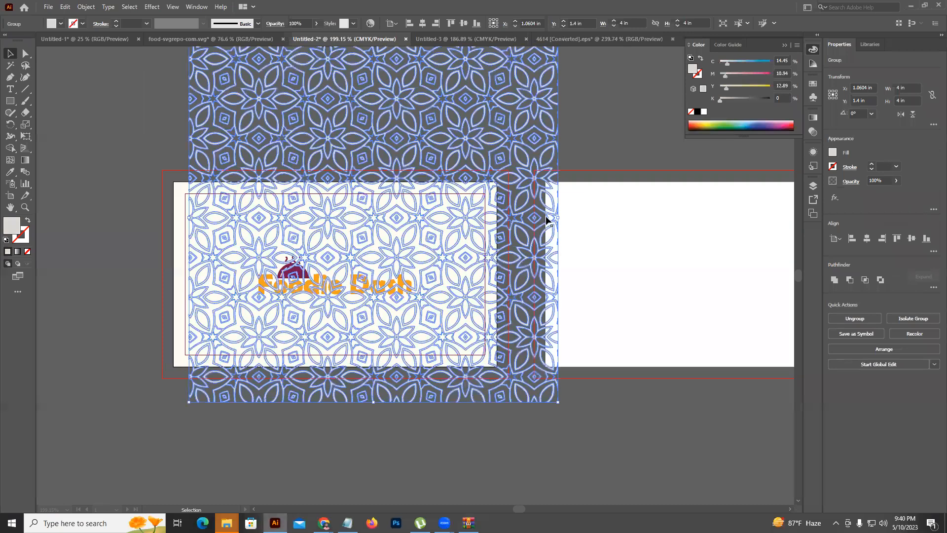
pyautogui.scroll(-2, 457, 275)
pyautogui.moveTo(500, 274); pyautogui.dragTo(274, 158)
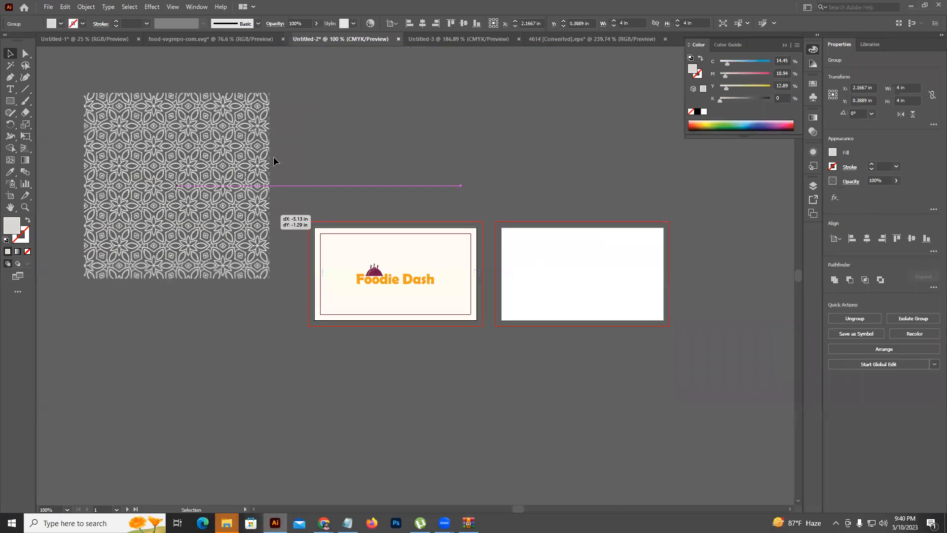
# Duplicate the floral pattern horizontally to its left and nudge the copy so its edge meets the original's
pyautogui.click(346, 165)
pyautogui.moveTo(351, 175); pyautogui.dragTo(169, 165)
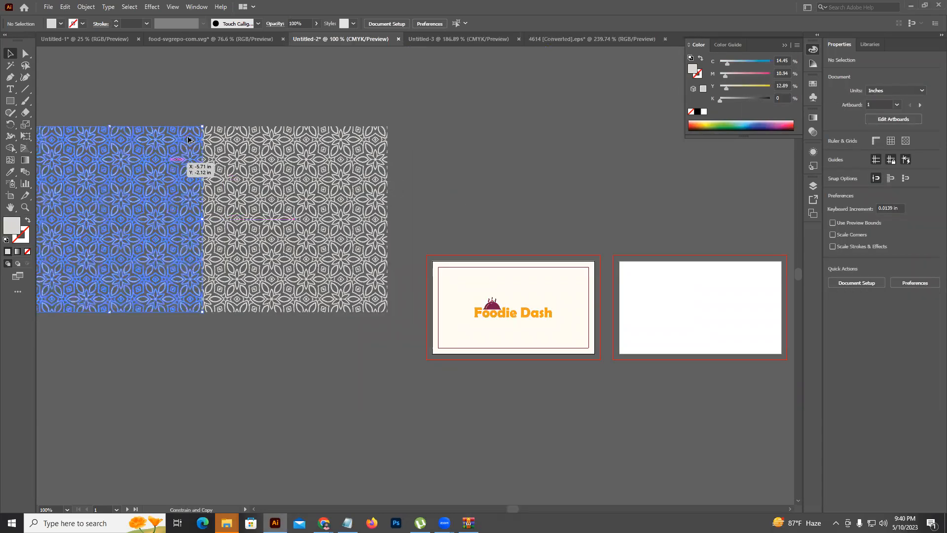
pyautogui.scroll(3, 167, 148)
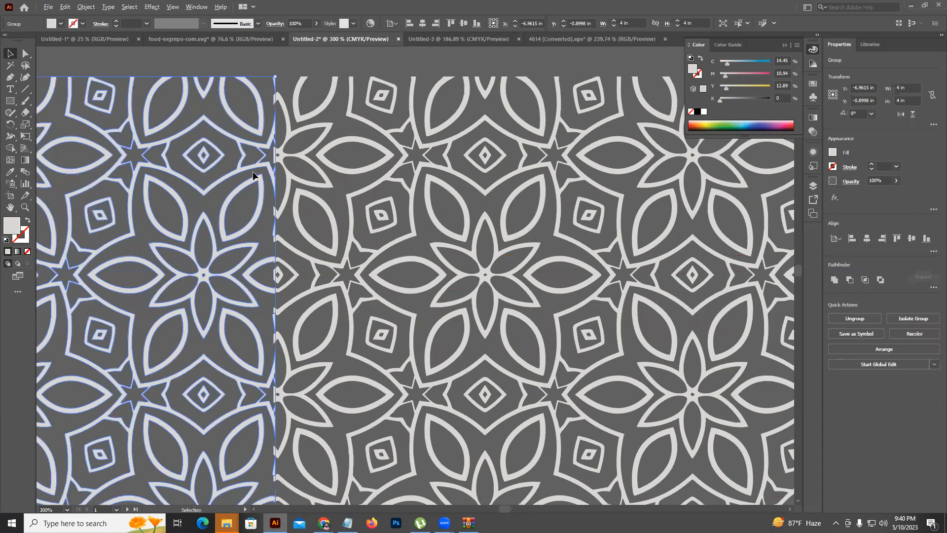
pyautogui.scroll(3, 243, 170)
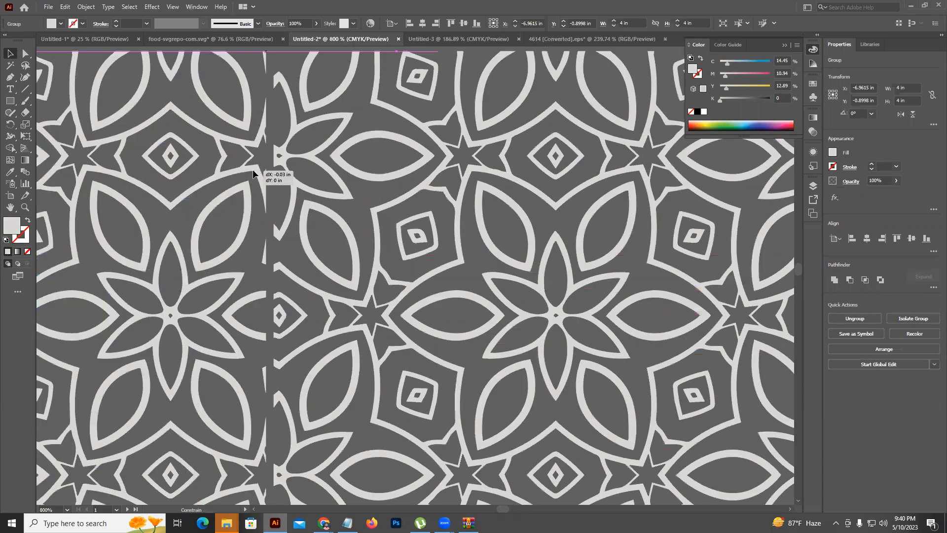
pyautogui.press('Left')
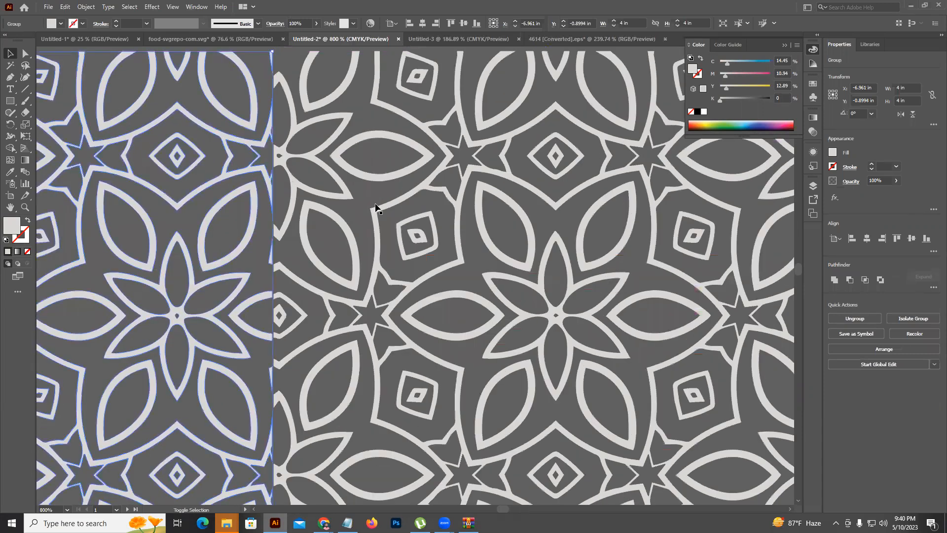
pyautogui.scroll(-2, 376, 207)
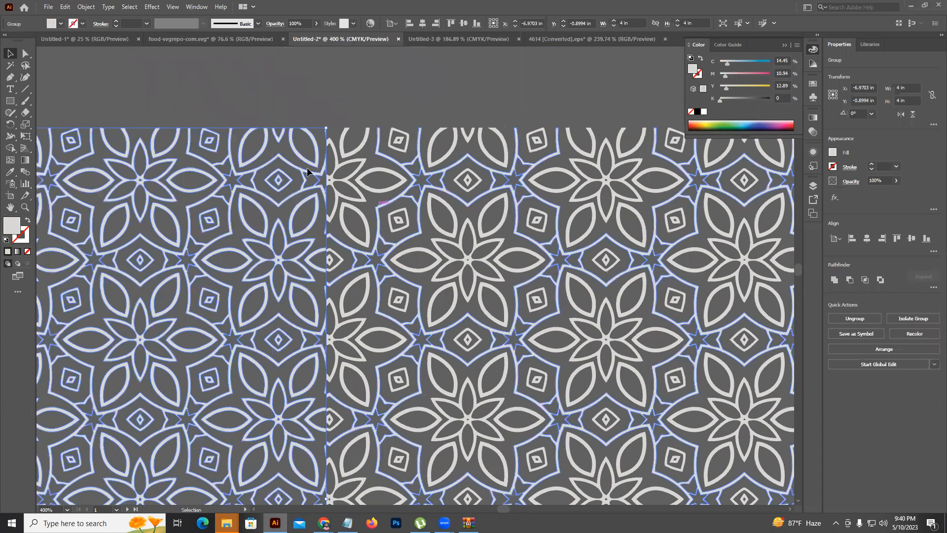
pyautogui.scroll(-3, 333, 253)
pyautogui.click(357, 261)
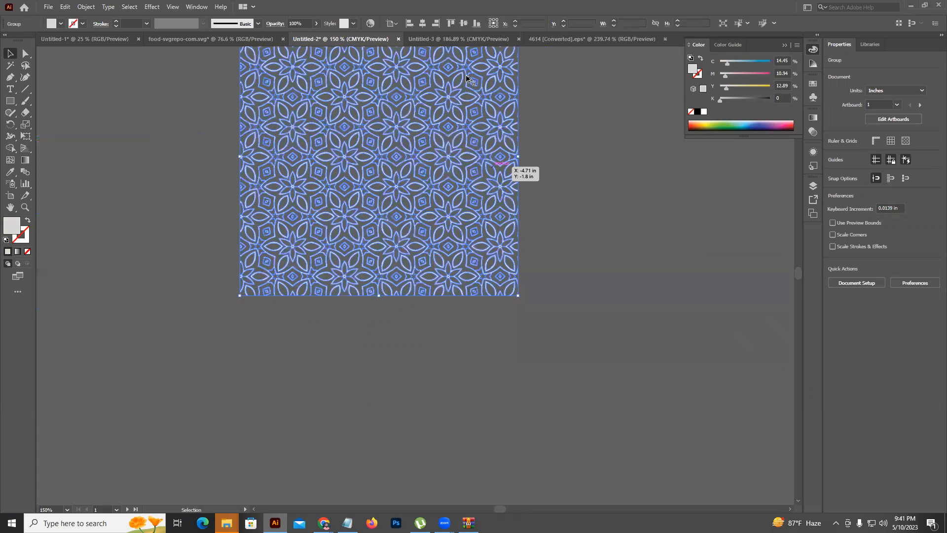
# Place a copy of the floral pattern directly below the original so that their edges meet
pyautogui.moveTo(461, 156); pyautogui.dragTo(496, 341)
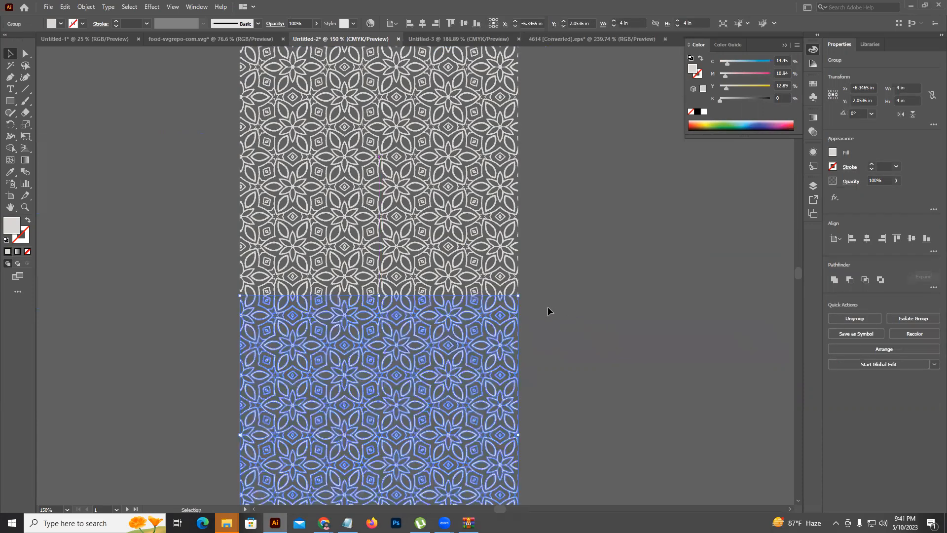
pyautogui.click(552, 321)
pyautogui.scroll(-1, 568, 325)
# Group the two stacked floral patterns into a single object
pyautogui.moveTo(566, 329); pyautogui.dragTo(561, 328)
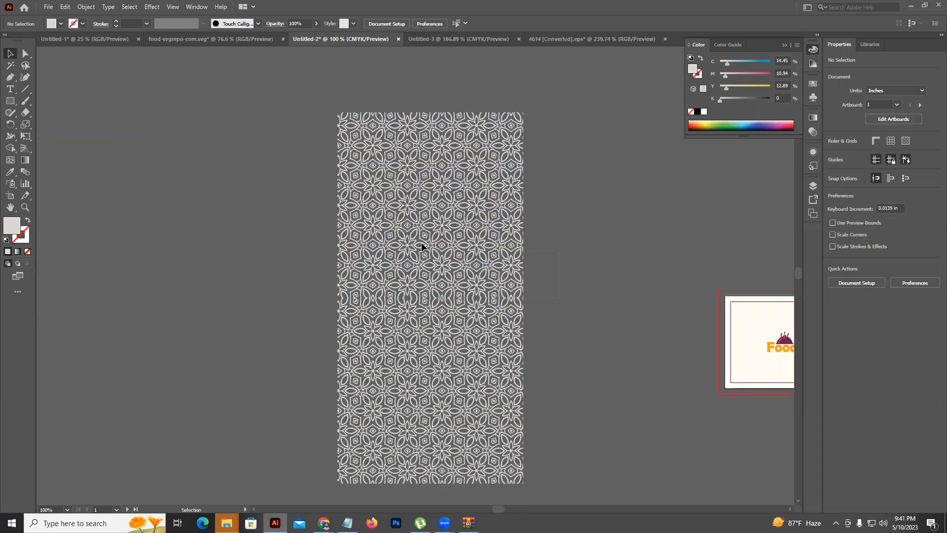
pyautogui.click(415, 231)
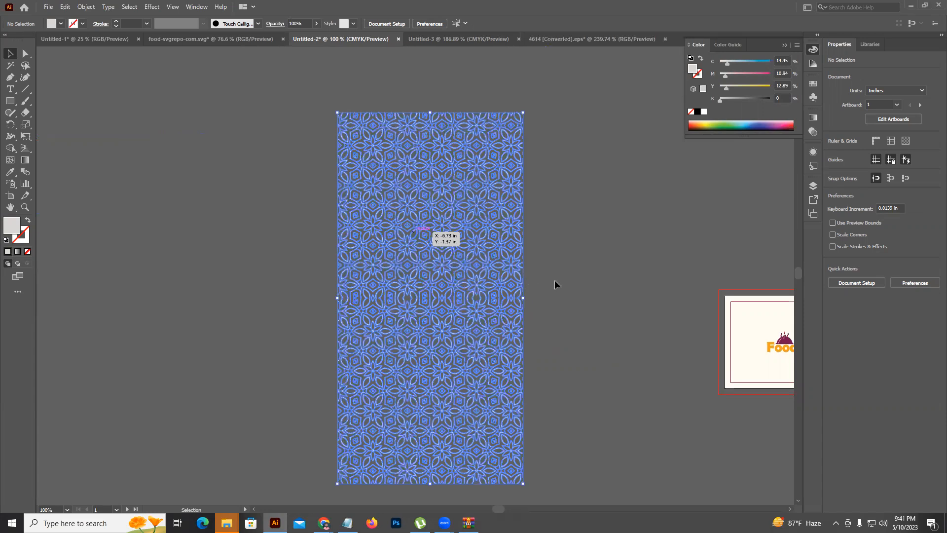
pyautogui.moveTo(490, 161); pyautogui.dragTo(512, 120)
pyautogui.moveTo(463, 83); pyautogui.dragTo(491, 452)
pyautogui.scroll(-10, 317, 144)
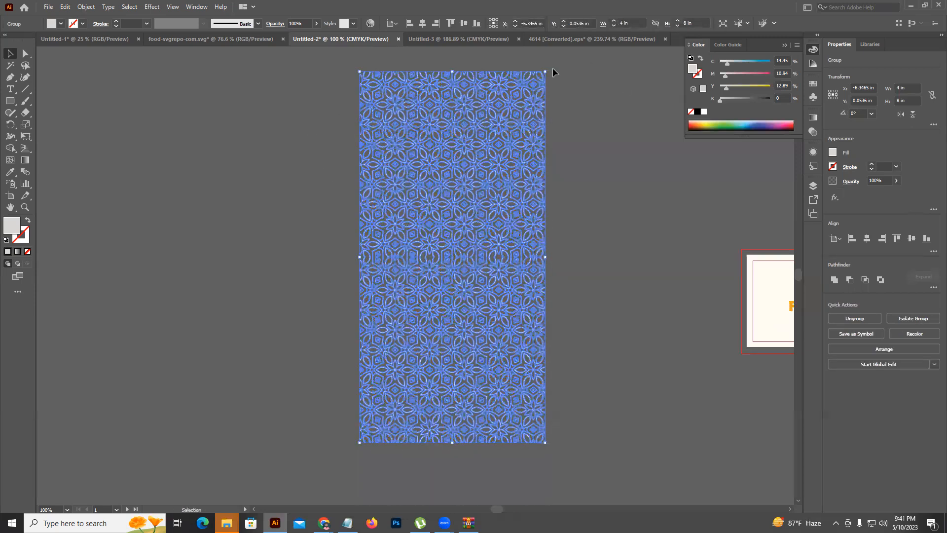
# Rotate the grouped floral pattern 90° to landscape and center it horizontally on the first business card
pyautogui.moveTo(691, 255); pyautogui.dragTo(710, 297)
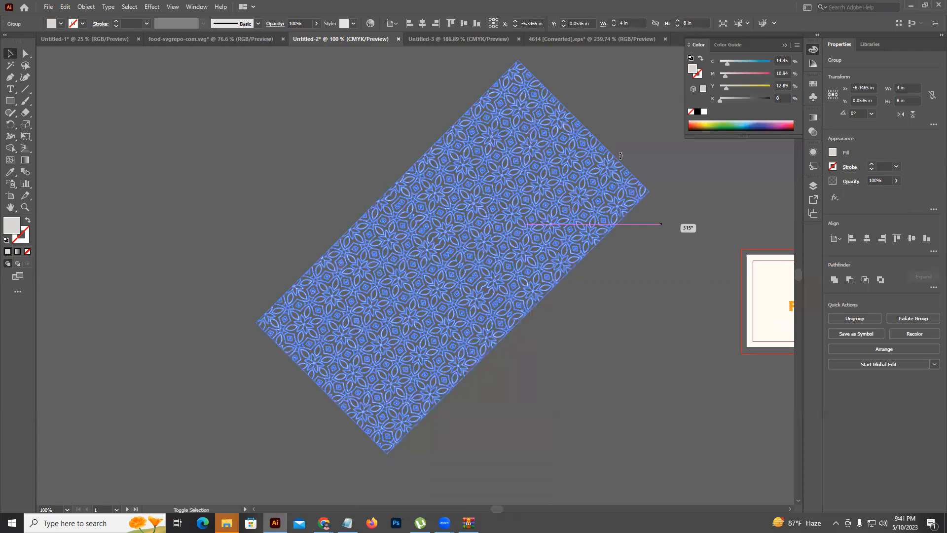
pyautogui.moveTo(689, 187); pyautogui.dragTo(339, 116)
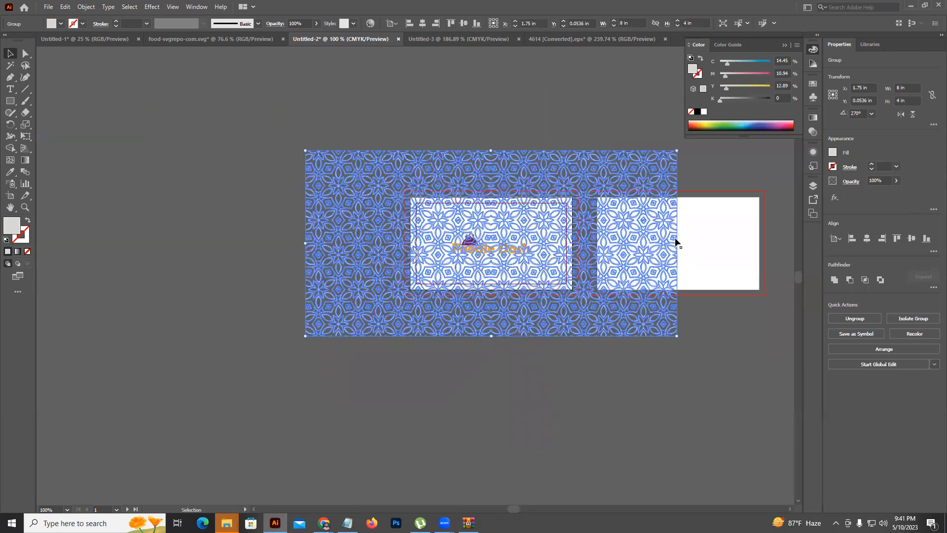
pyautogui.click(680, 245)
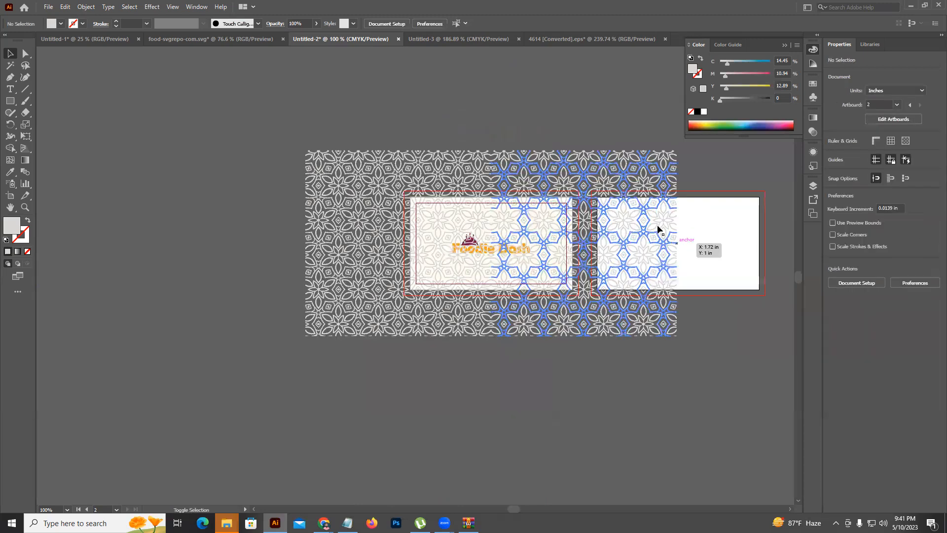
# Center the floral pattern vertically on the first card and scale it down proportionally to about 4.23 × 2.12 in
pyautogui.click(674, 246)
pyautogui.moveTo(593, 245); pyautogui.dragTo(591, 245)
pyautogui.click(562, 161)
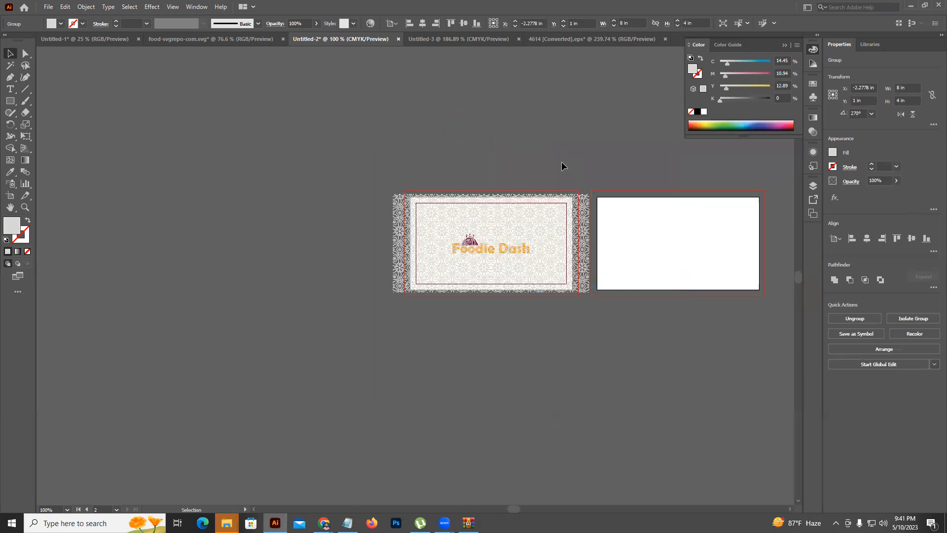
# Narrow the floral pattern to about 3.53 × 2.04 in to fit the first card and send it behind the cream background
pyautogui.scroll(2, 546, 225)
pyautogui.click(542, 228)
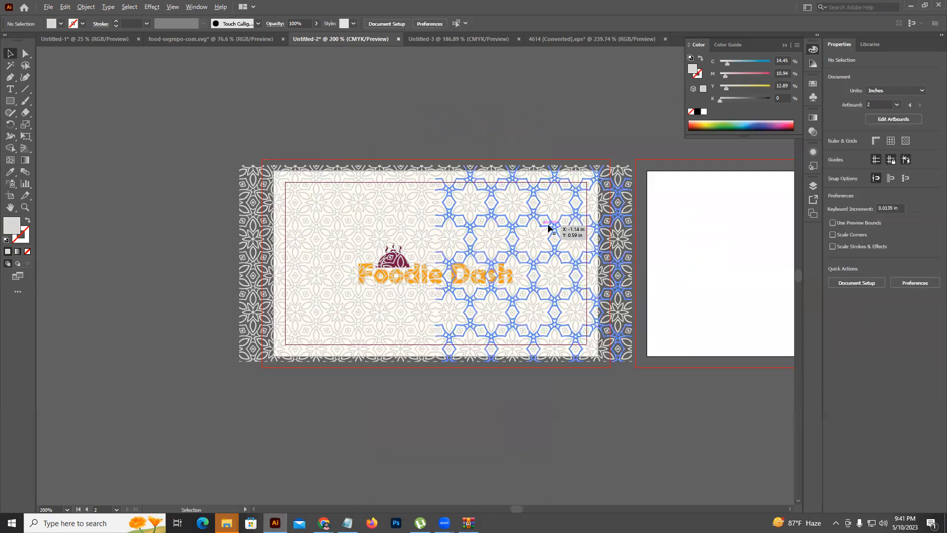
pyautogui.scroll(2, 637, 279)
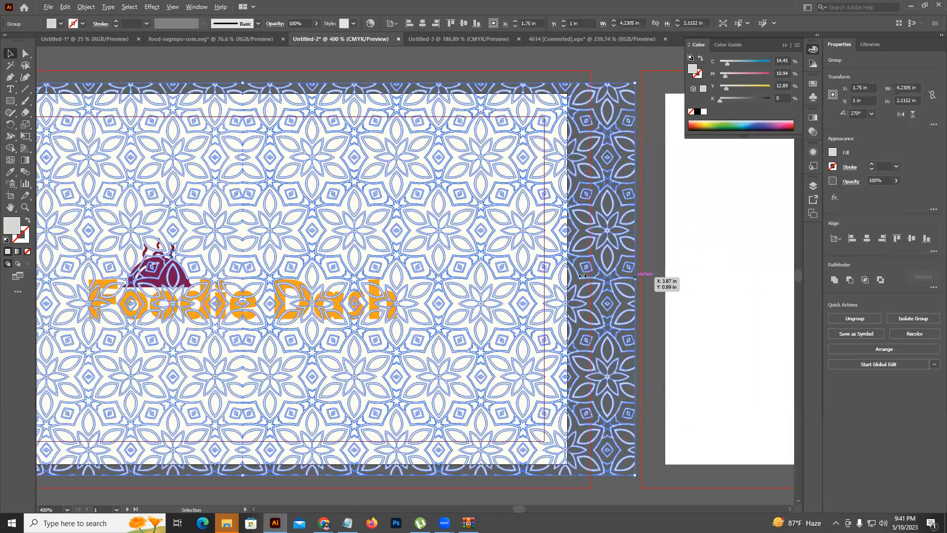
pyautogui.moveTo(568, 270)
pyautogui.mouseDown()
pyautogui.moveTo(552, 260)
pyautogui.moveTo(570, 262)
pyautogui.mouseUp()
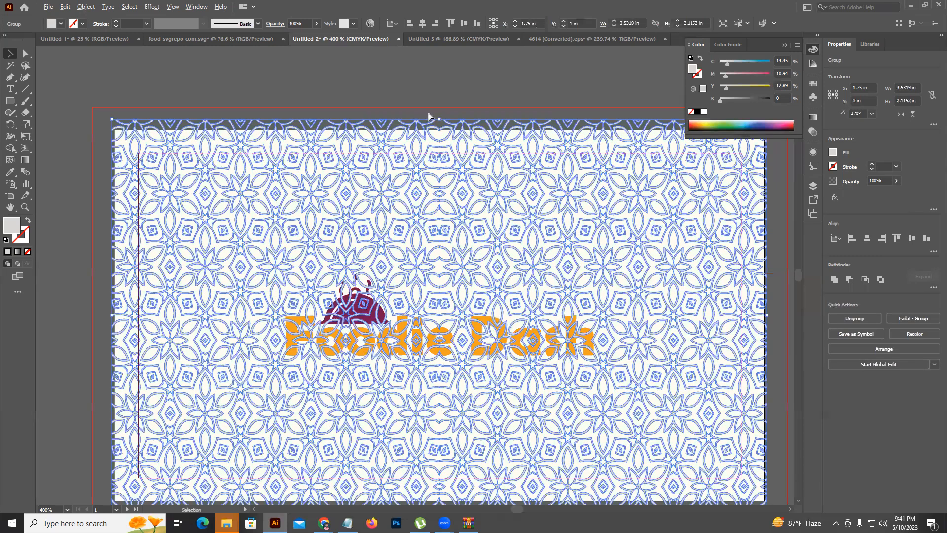
pyautogui.press('a')
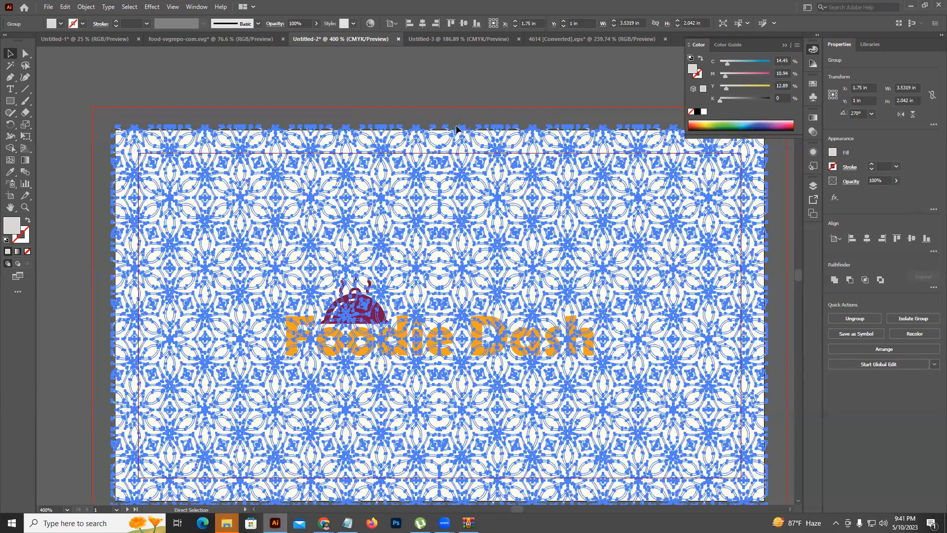
pyautogui.hotkey('ctrl', 'z')
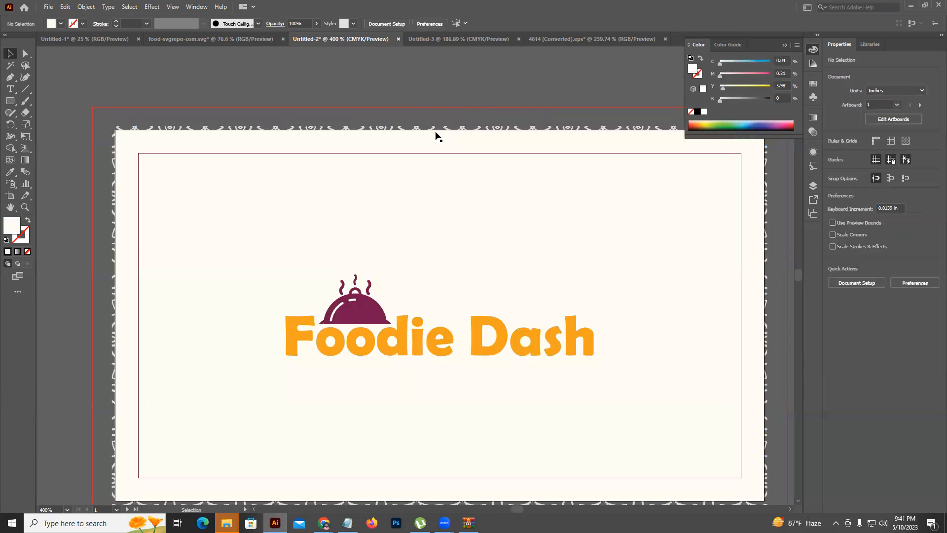
pyautogui.click(351, 130)
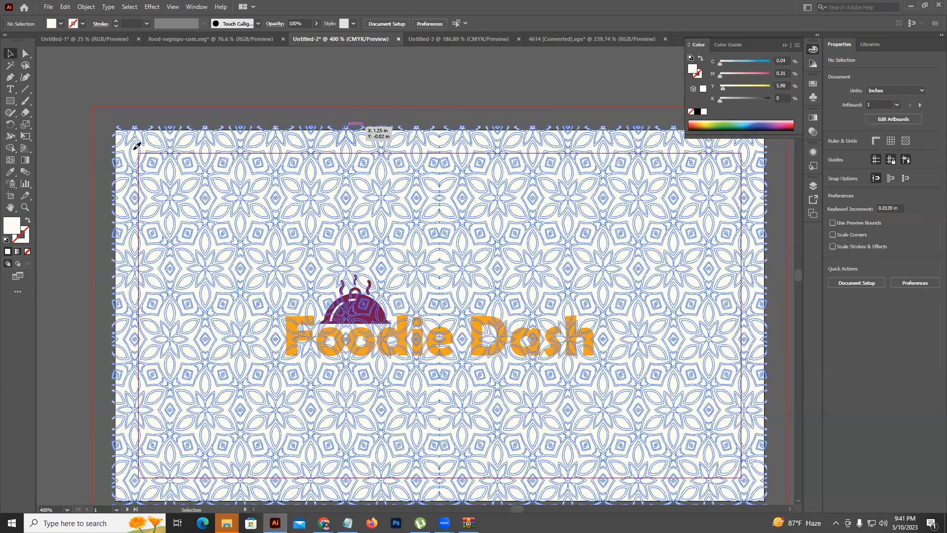
pyautogui.click(14, 52)
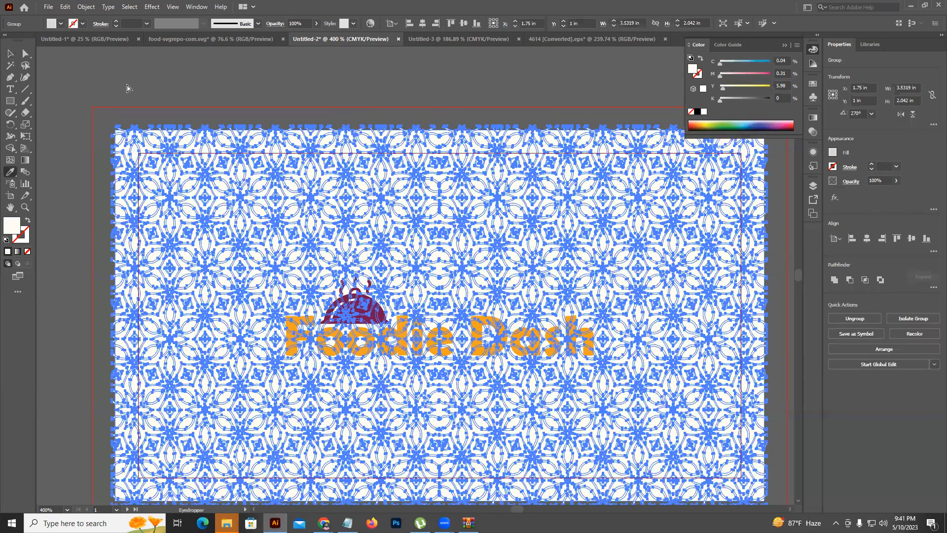
pyautogui.press('v')
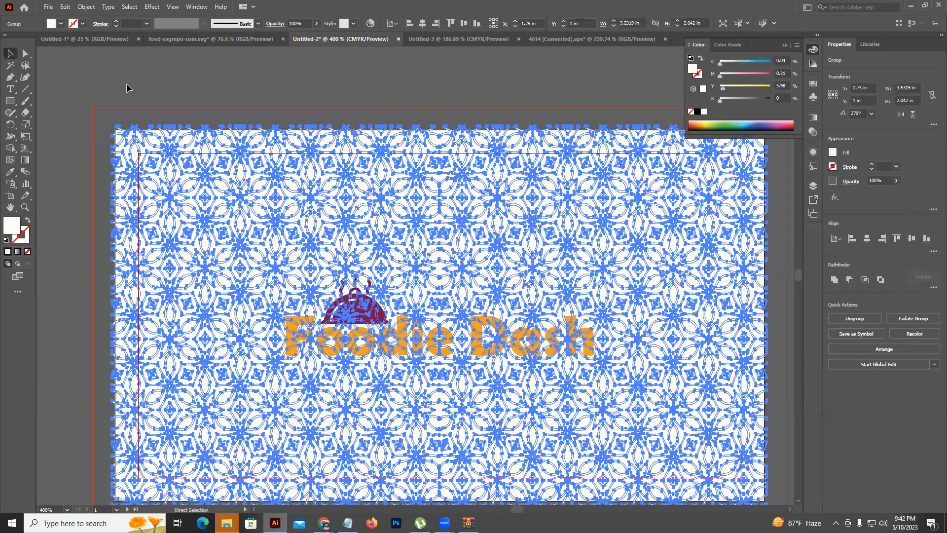
pyautogui.click(335, 117)
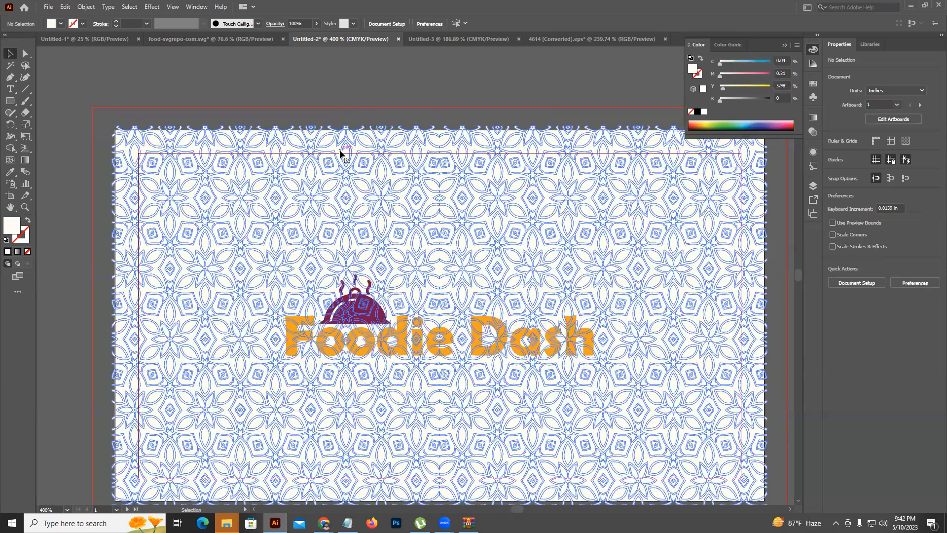
# Change the first card's cream background rectangle to white (FFFFFF)
pyautogui.click(334, 148)
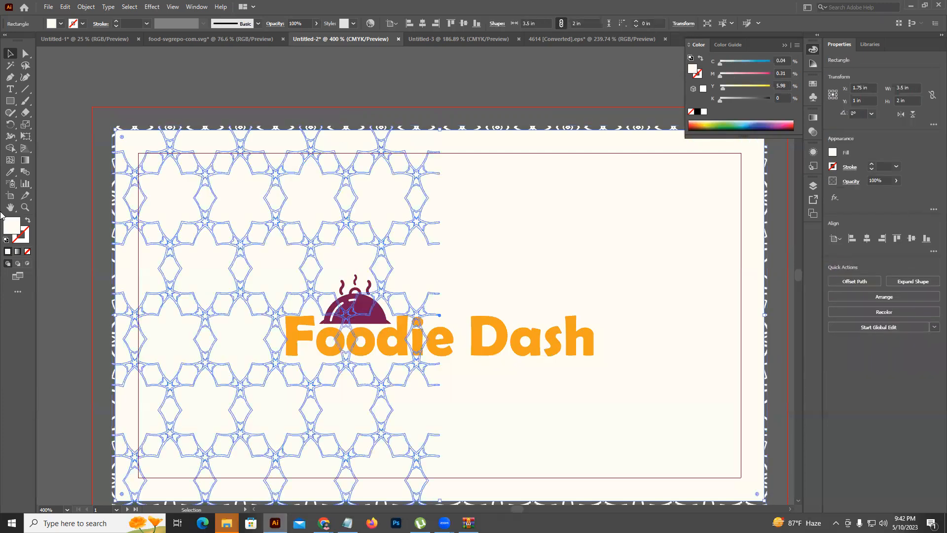
pyautogui.doubleClick(12, 227)
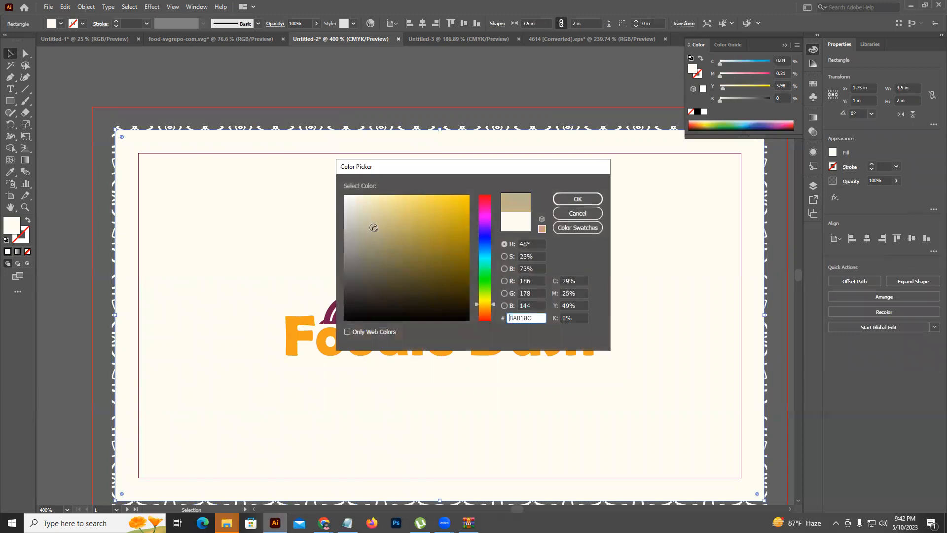
pyautogui.click(345, 196)
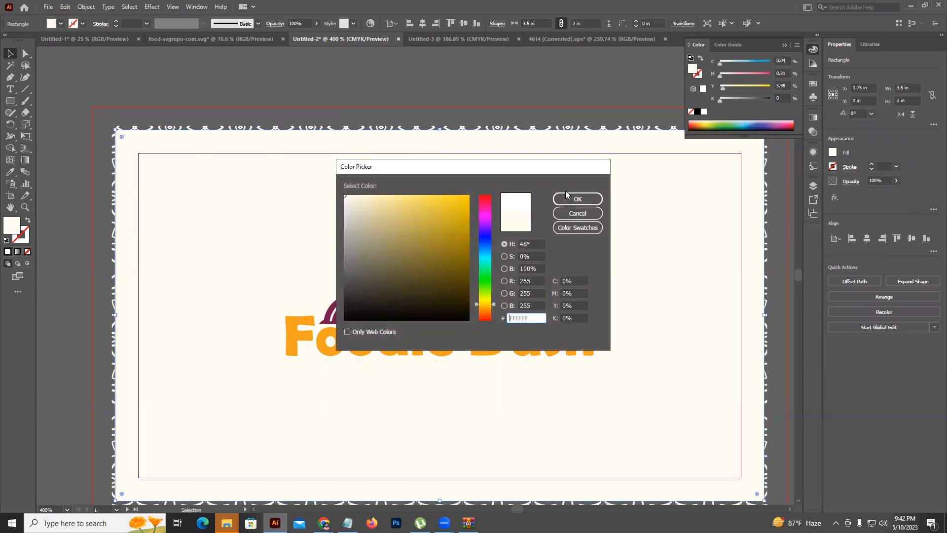
pyautogui.click(598, 200)
pyautogui.click(567, 77)
# Recolor the floral pattern with the orange sampled from the Foodie Dash text and set its opacity to 38%
pyautogui.scroll(2, 715, 218)
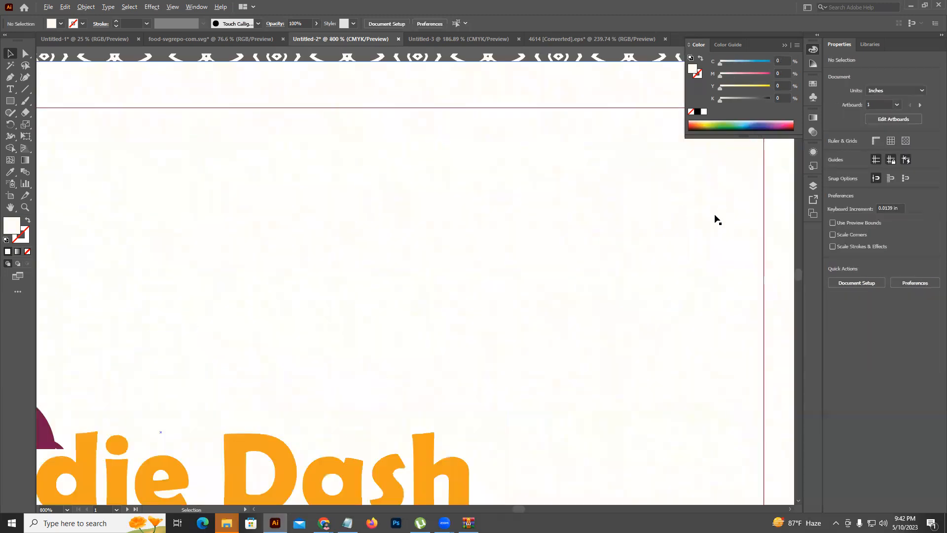
pyautogui.moveTo(698, 242); pyautogui.dragTo(665, 235)
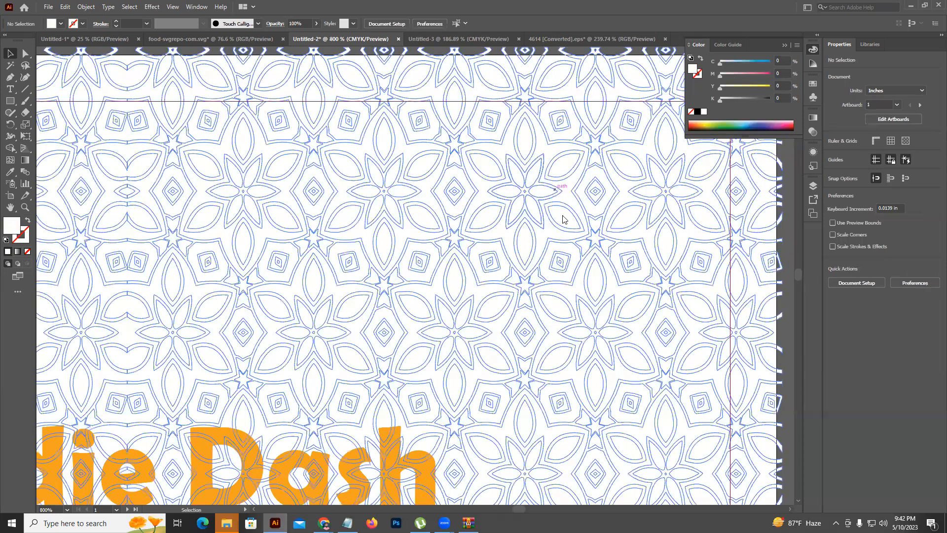
pyautogui.click(7, 173)
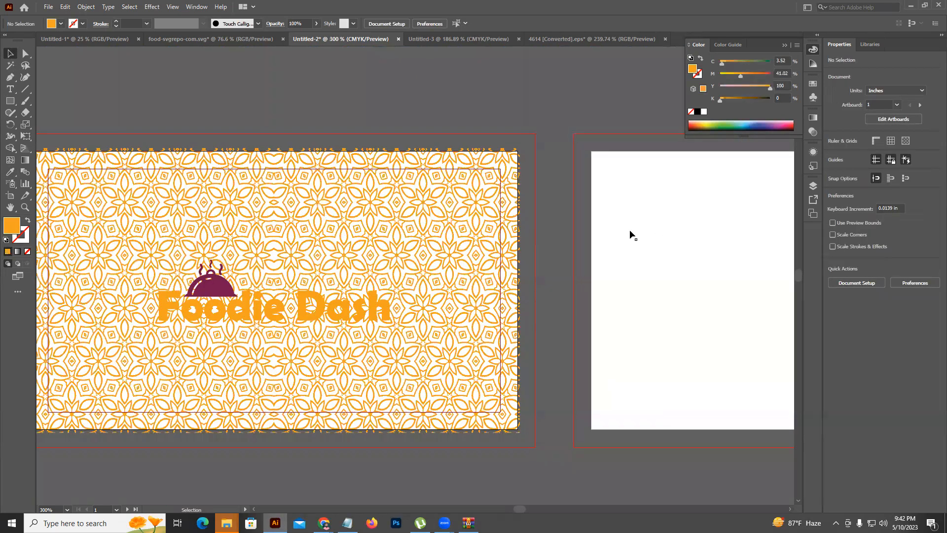
pyautogui.click(316, 24)
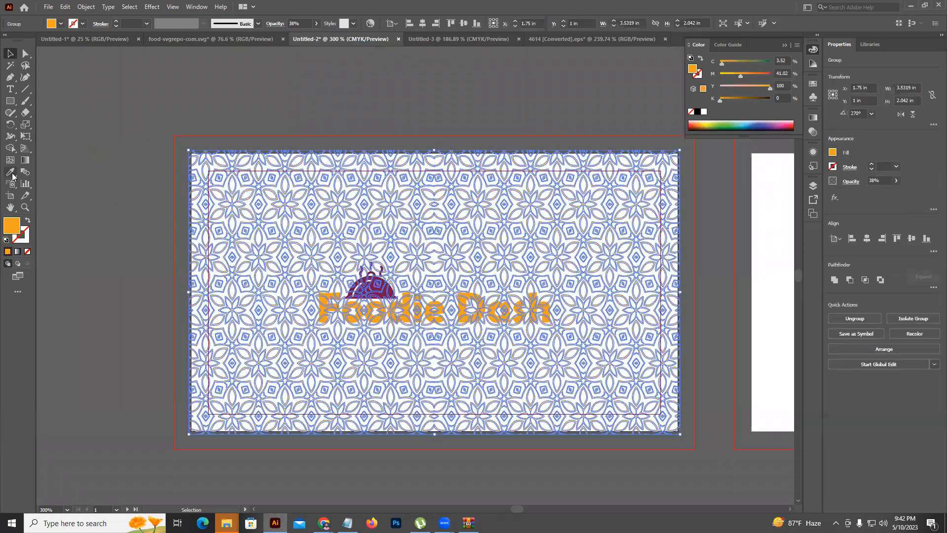
# Recolor the floral pattern with the maroon sampled from the food dome icon and reduce its opacity to 15%
pyautogui.click(11, 173)
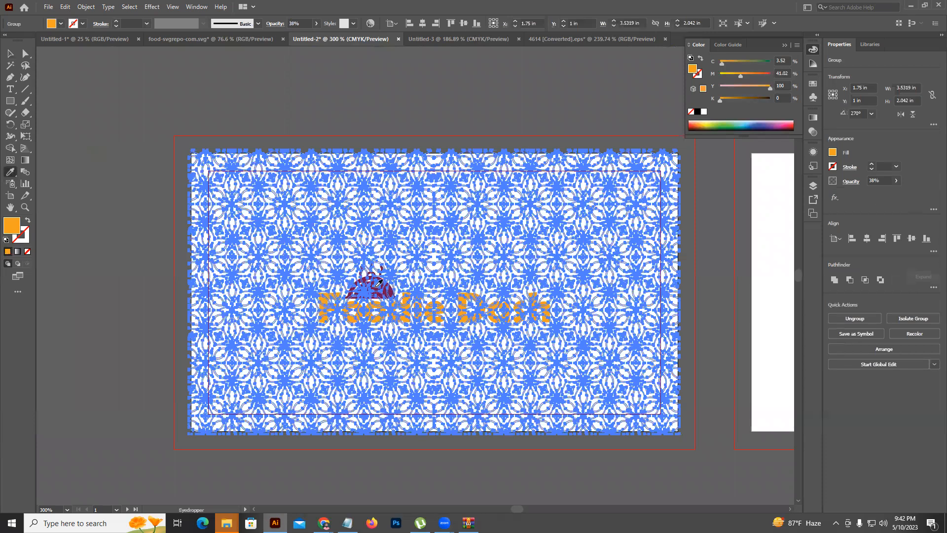
pyautogui.click(381, 287)
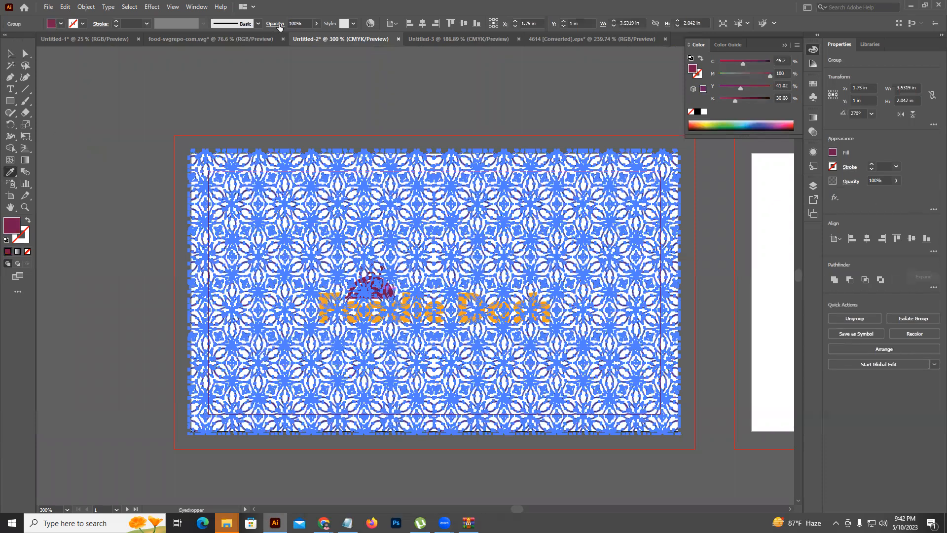
pyautogui.press('v')
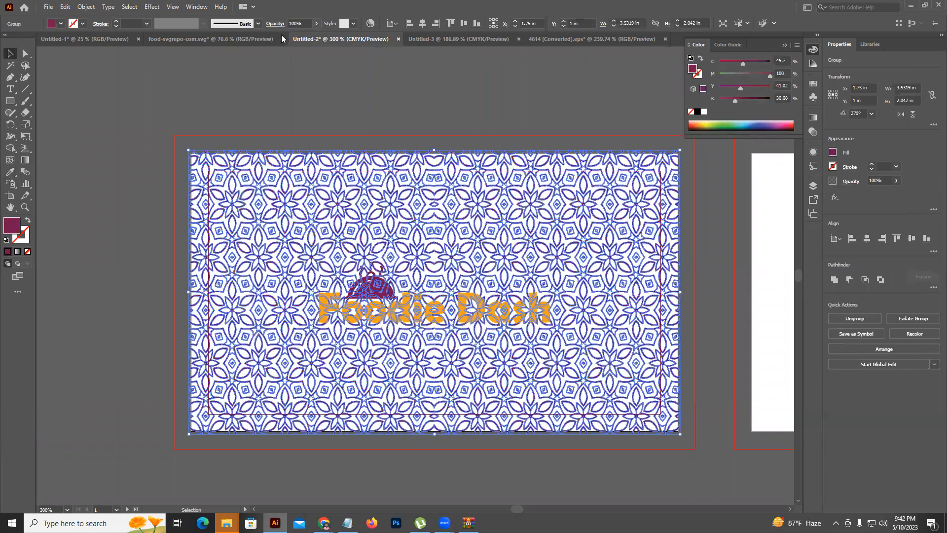
pyautogui.click(309, 105)
pyautogui.scroll(3, 543, 223)
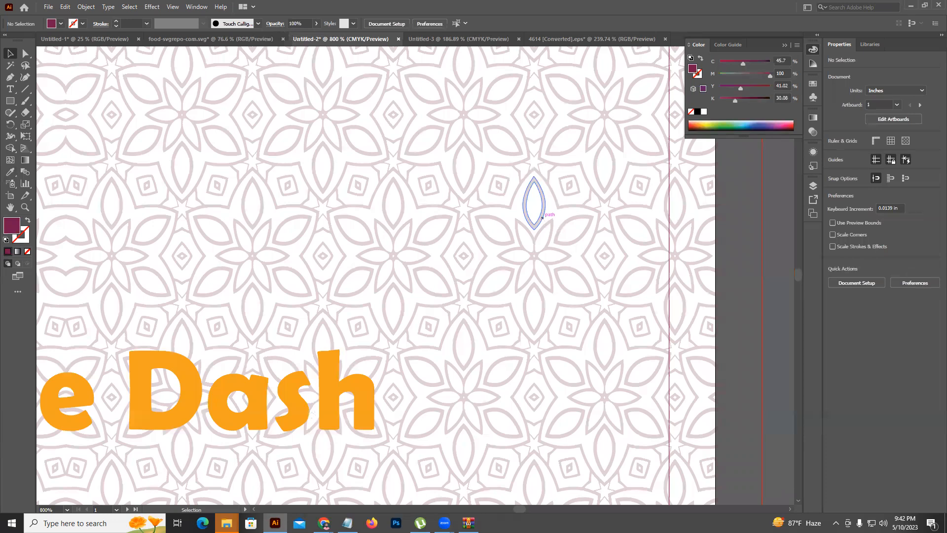
# Reduce the maroon floral pattern's opacity further to 3%
pyautogui.hotkey('ctrl', 'a')
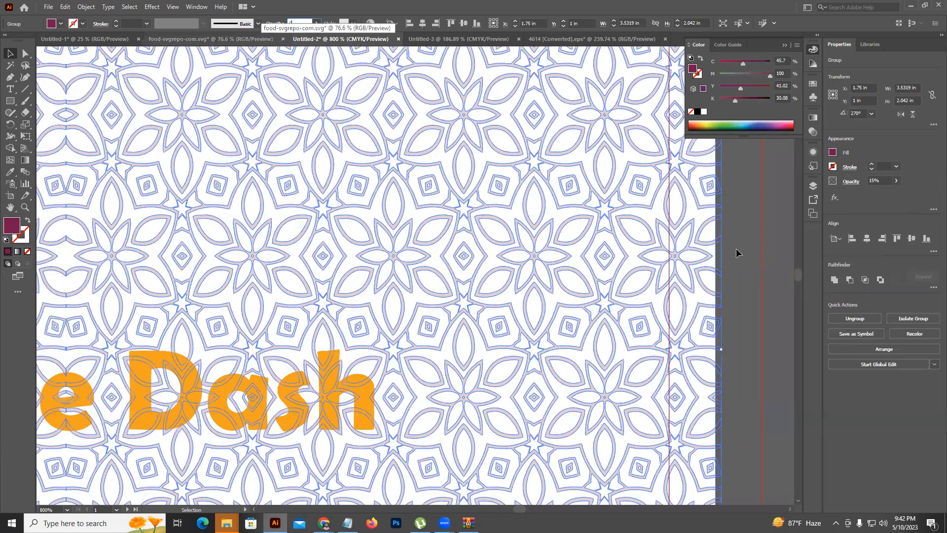
pyautogui.click(739, 354)
pyautogui.scroll(-2, 739, 354)
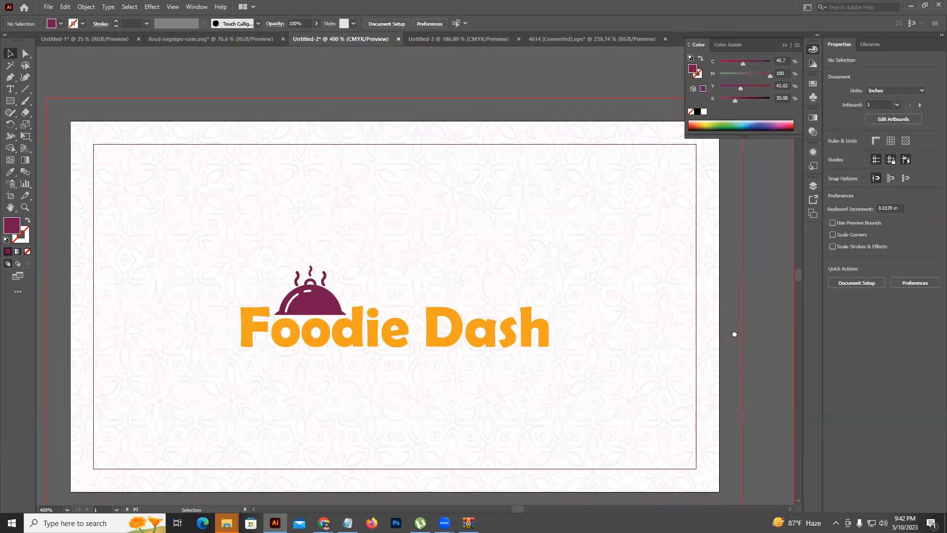
pyautogui.scroll(-1, 679, 312)
pyautogui.hotkey('ctrl', 'a')
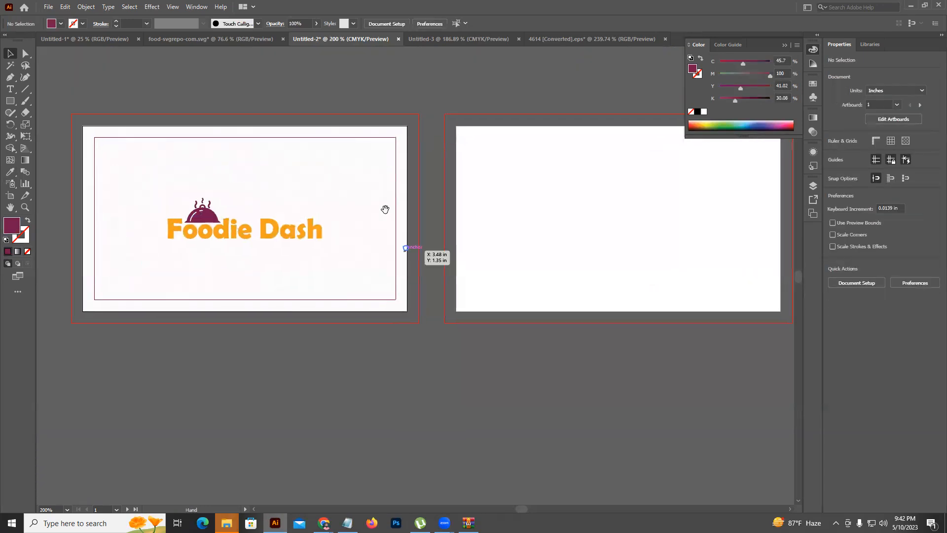
# Duplicate the faint floral pattern onto the second card and center it horizontally on that artboard
pyautogui.moveTo(435, 206); pyautogui.dragTo(359, 207)
pyautogui.moveTo(617, 182); pyautogui.dragTo(617, 182)
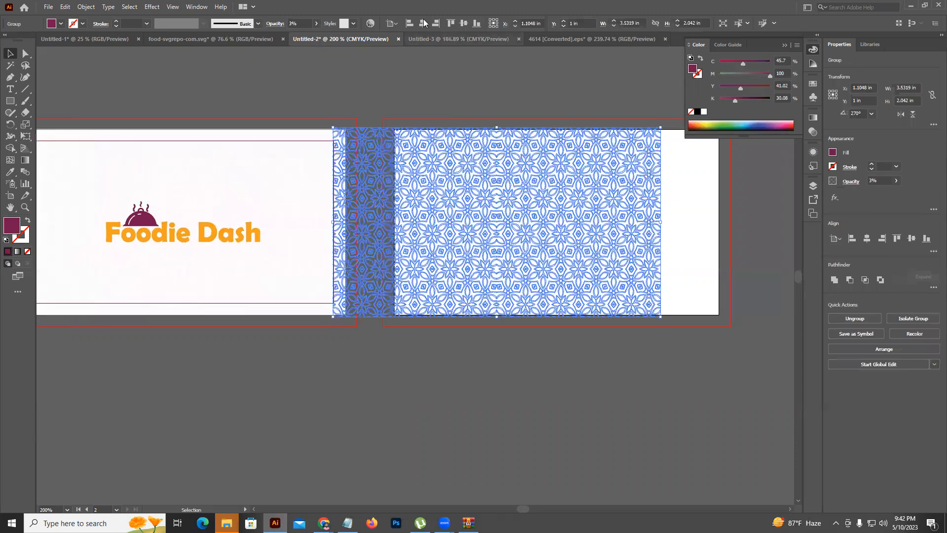
pyautogui.click(423, 24)
pyautogui.click(462, 97)
pyautogui.moveTo(462, 120); pyautogui.dragTo(400, 118)
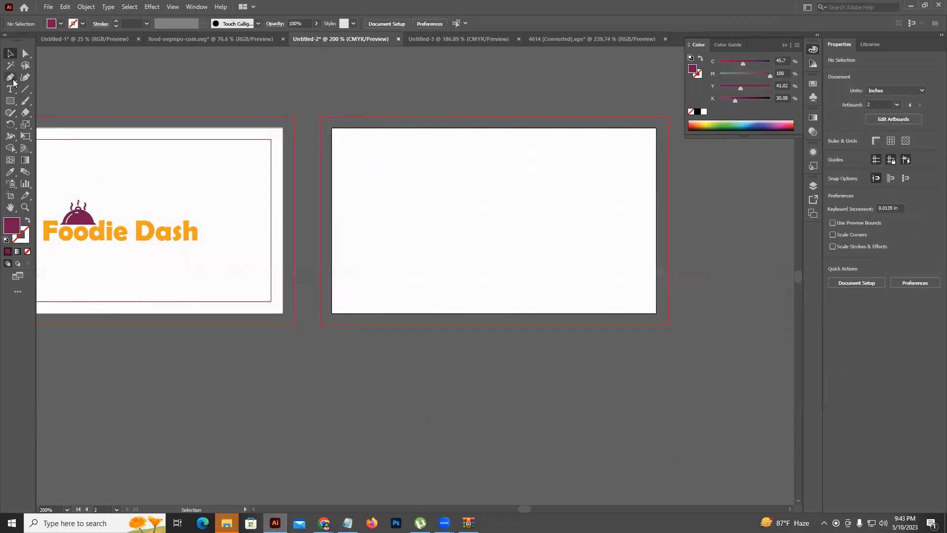
# Draw a maroon rectangle of about 3.51 × 2.03 in covering the second card
pyautogui.click(10, 101)
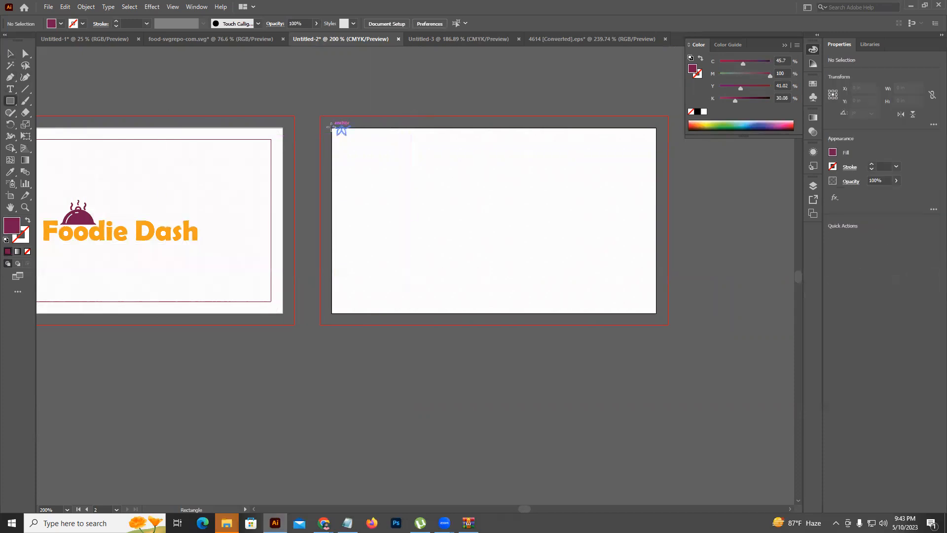
pyautogui.moveTo(330, 127); pyautogui.dragTo(657, 313)
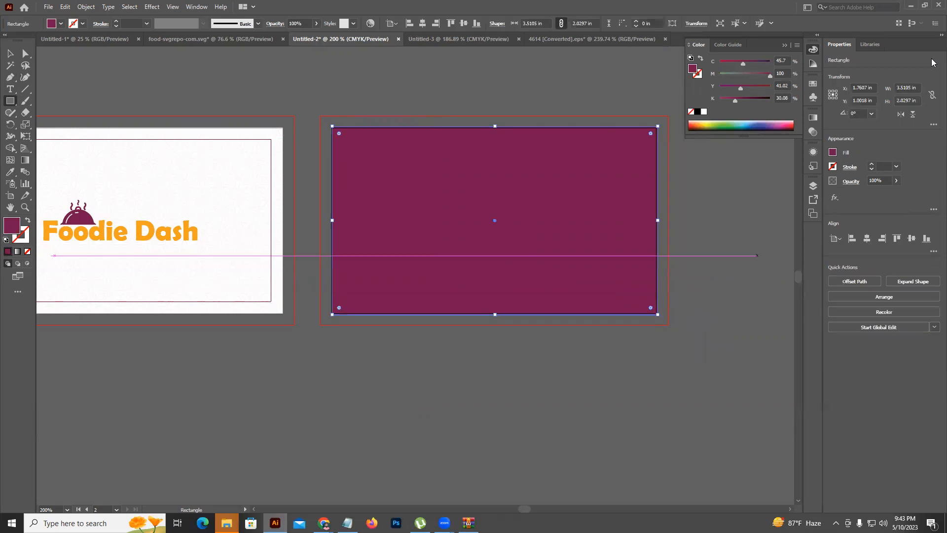
# Resize the maroon rectangle to 3.5 × 2 in and center it horizontally and vertically on the second artboard
pyautogui.click(903, 87)
pyautogui.write('3.5')
pyautogui.press('Return')
pyautogui.click(909, 101)
pyautogui.write('2')
pyautogui.press('Return')
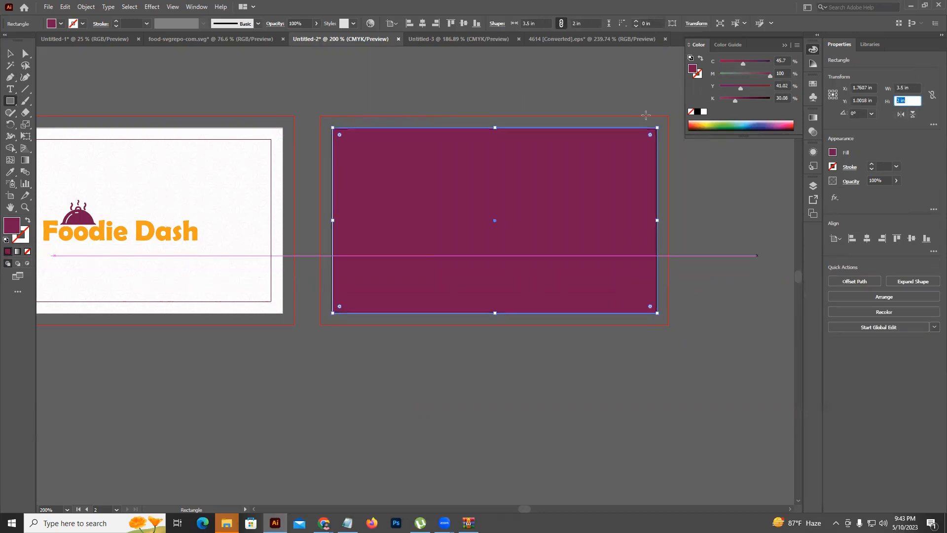
pyautogui.click(422, 23)
pyautogui.click(464, 24)
# Offset the maroon rectangle's path by -0.125 in and convert the inset copy into guides
pyautogui.click(87, 7)
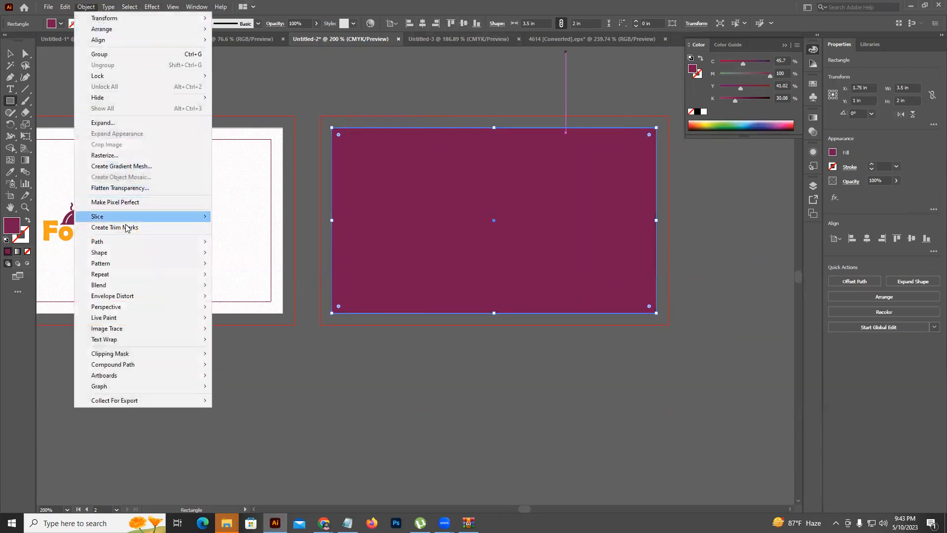
pyautogui.moveTo(132, 242)
pyautogui.click(244, 277)
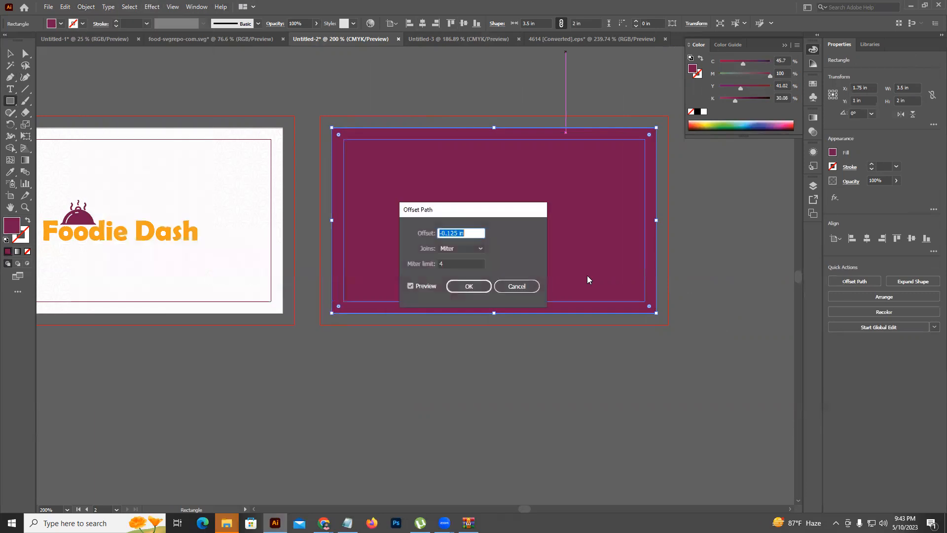
pyautogui.click(483, 291)
pyautogui.rightClick(513, 200)
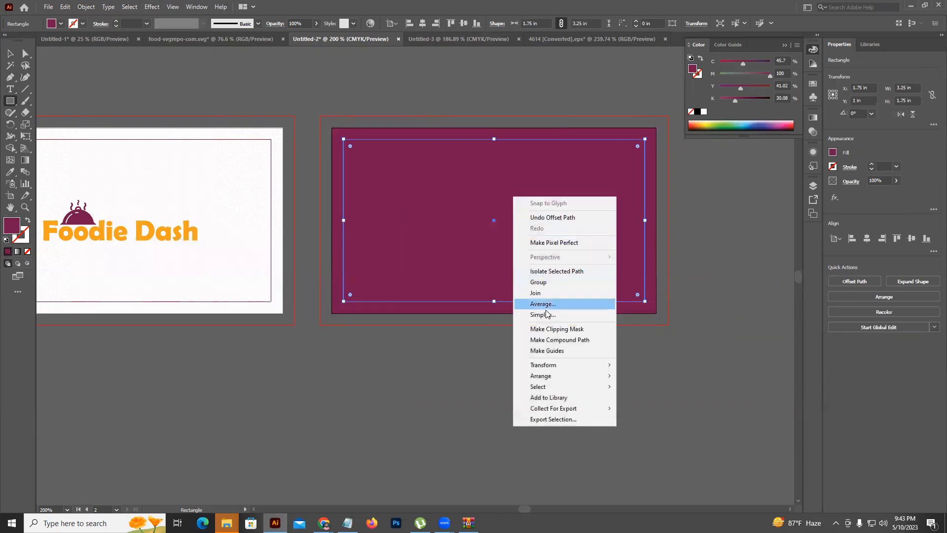
pyautogui.click(547, 350)
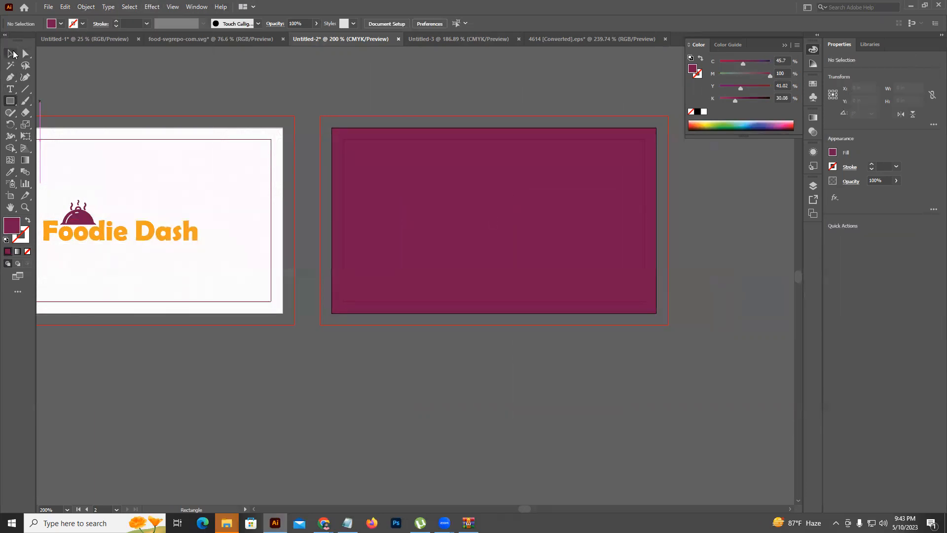
# Fill the second card's background rectangle with white
pyautogui.click(10, 54)
pyautogui.click(403, 138)
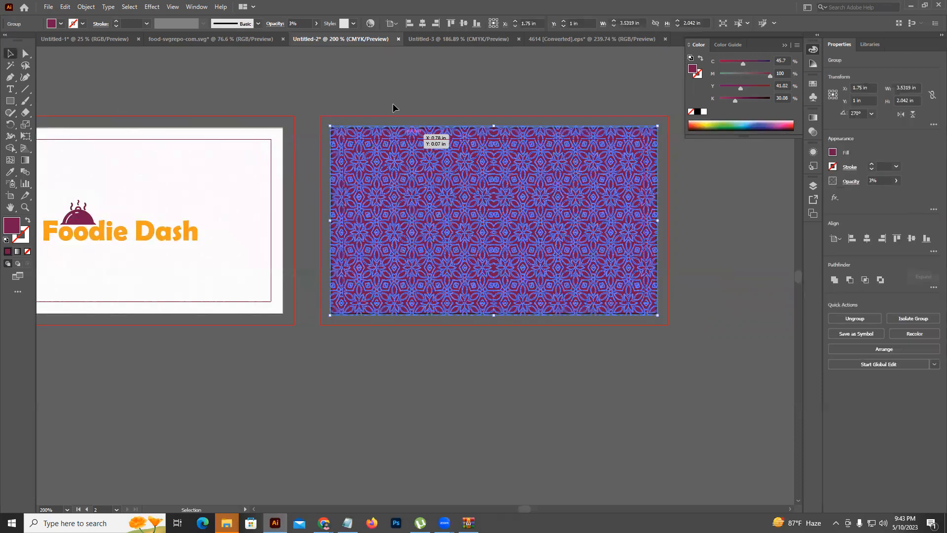
pyautogui.press('Delete')
pyautogui.scroll(3, 528, 141)
pyautogui.click(493, 122)
pyautogui.click(704, 111)
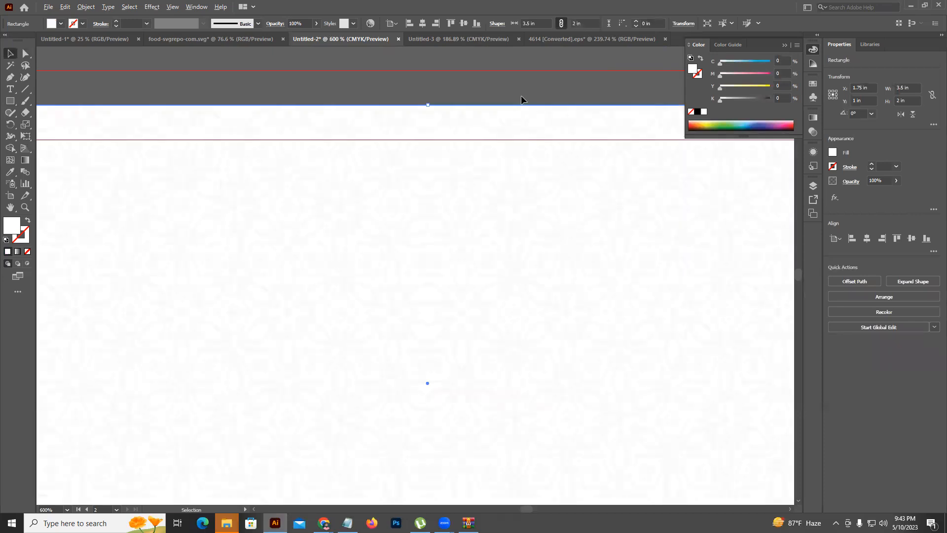
# Copy the Foodie Dash logo onto the left half of the second card and scale the copy down
pyautogui.scroll(-3, 522, 101)
pyautogui.click(543, 89)
pyautogui.moveTo(480, 139); pyautogui.dragTo(570, 138)
pyautogui.moveTo(355, 194); pyautogui.dragTo(331, 207)
pyautogui.moveTo(178, 223); pyautogui.dragTo(494, 223)
pyautogui.moveTo(573, 212); pyautogui.dragTo(510, 202)
pyautogui.click(576, 375)
pyautogui.moveTo(600, 357); pyautogui.dragTo(400, 392)
pyautogui.scroll(2, 580, 167)
pyautogui.moveTo(518, 239); pyautogui.dragTo(598, 164)
# Add a text line with the cardholder's full name in capitals at the upper right of the second card
pyautogui.click(7, 88)
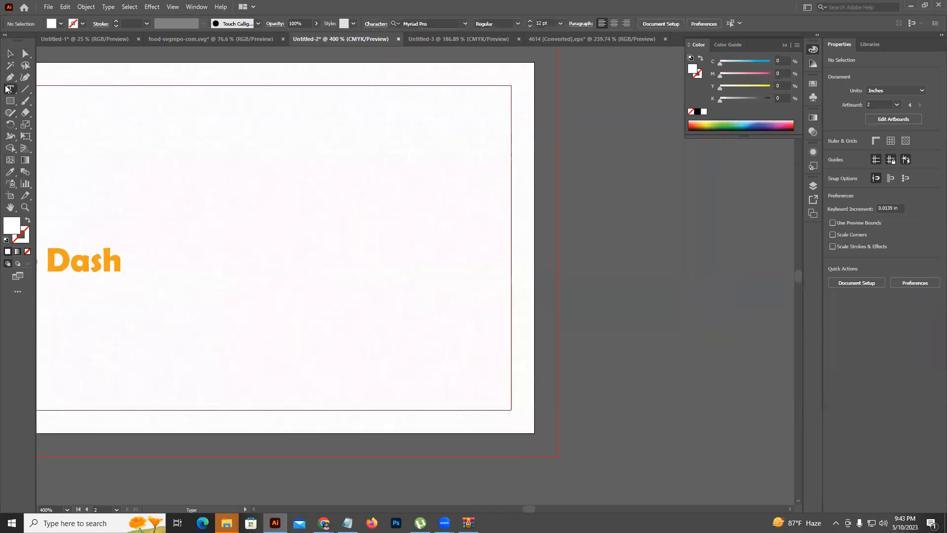
pyautogui.click(260, 131)
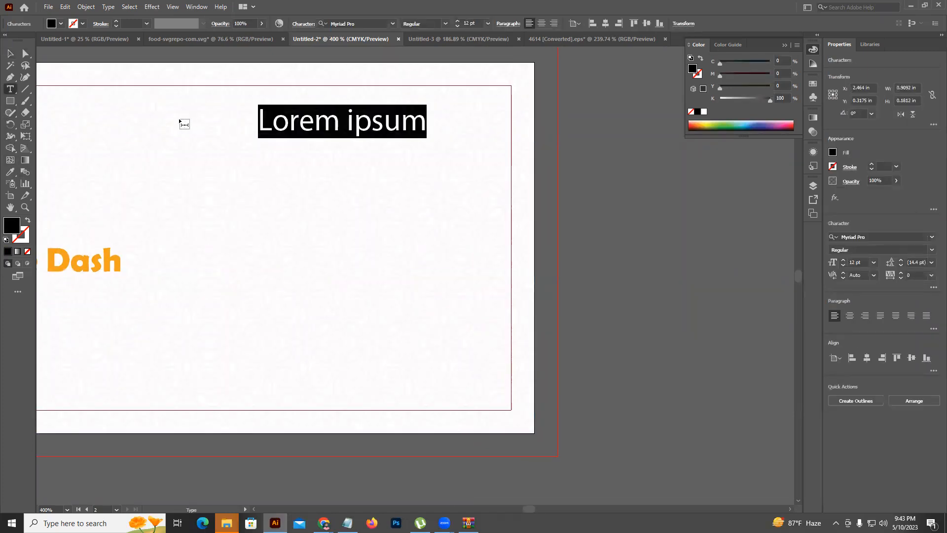
pyautogui.write('MARK SMITH')
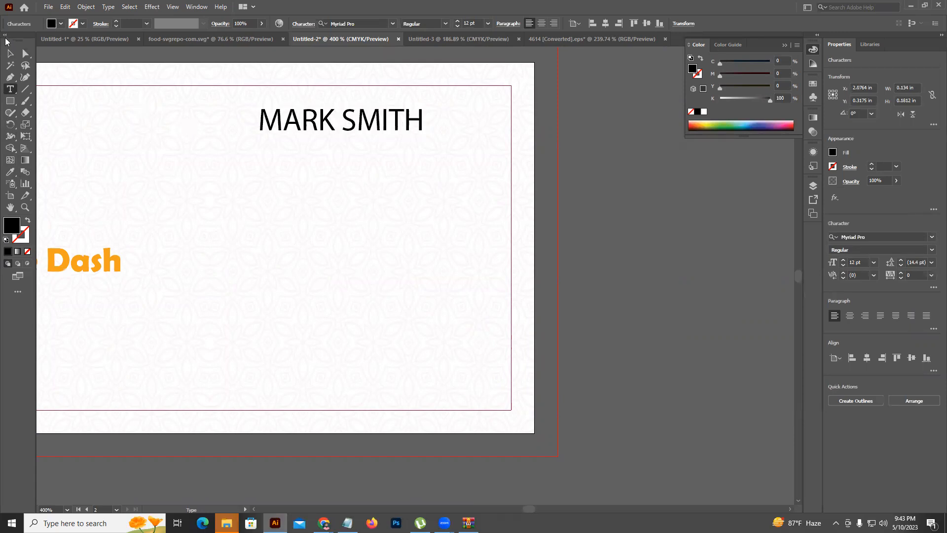
pyautogui.click(7, 53)
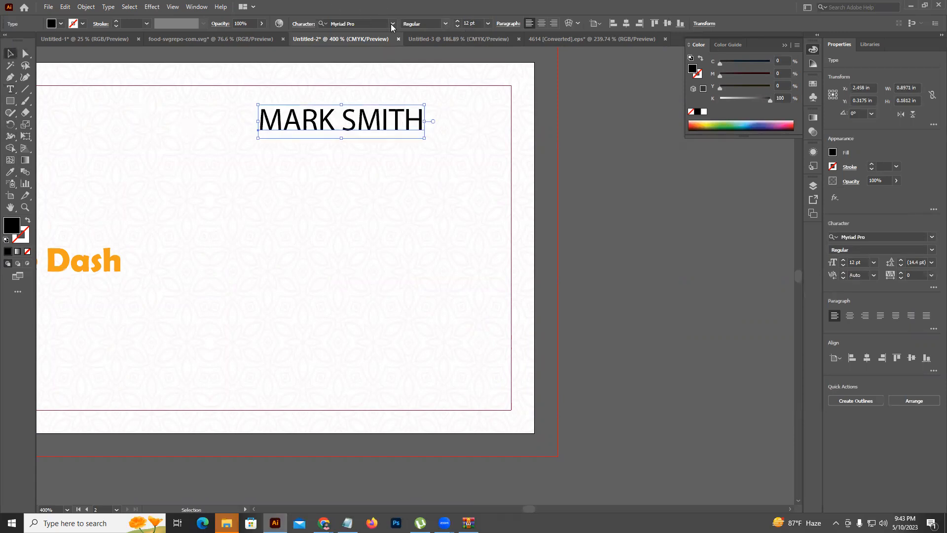
# Set the cardholder name's font to Montserrat Bold
pyautogui.click(373, 20)
pyautogui.write('mont')
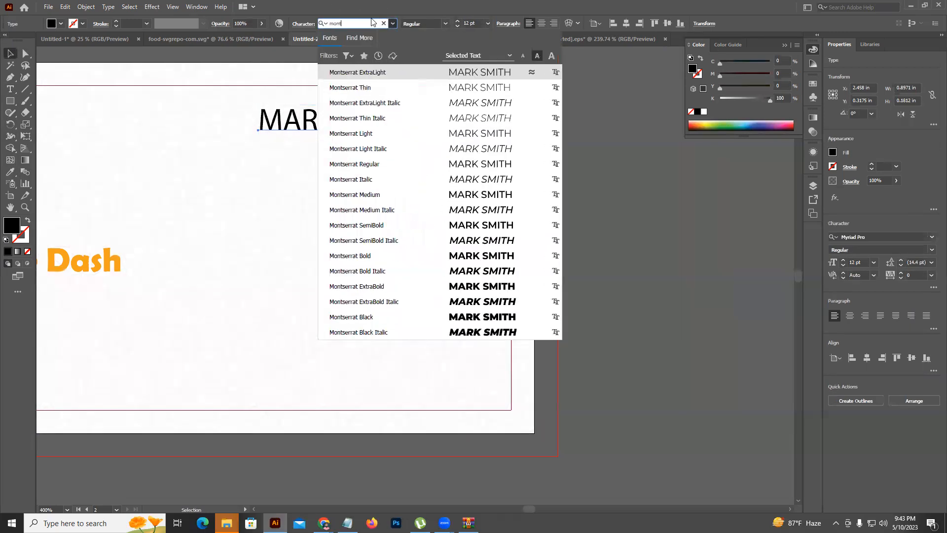
pyautogui.click(401, 194)
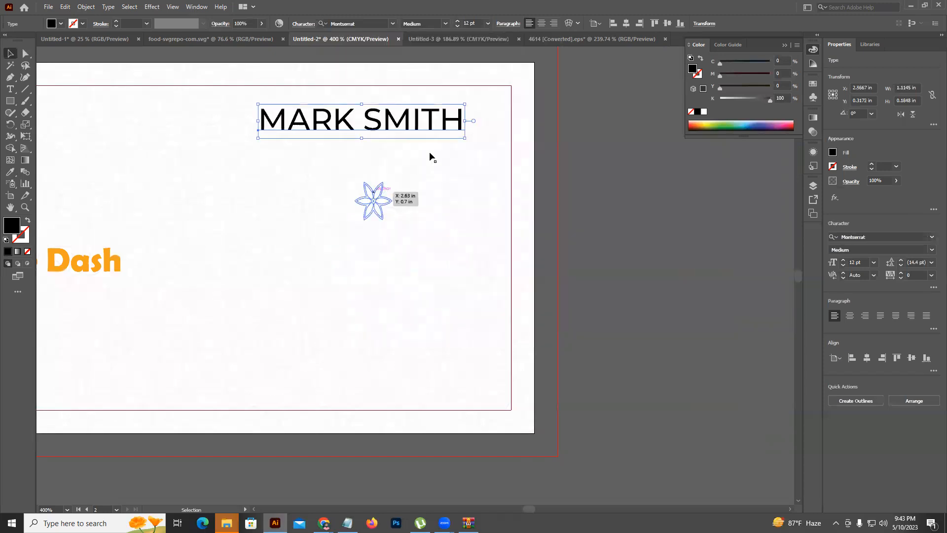
pyautogui.click(446, 23)
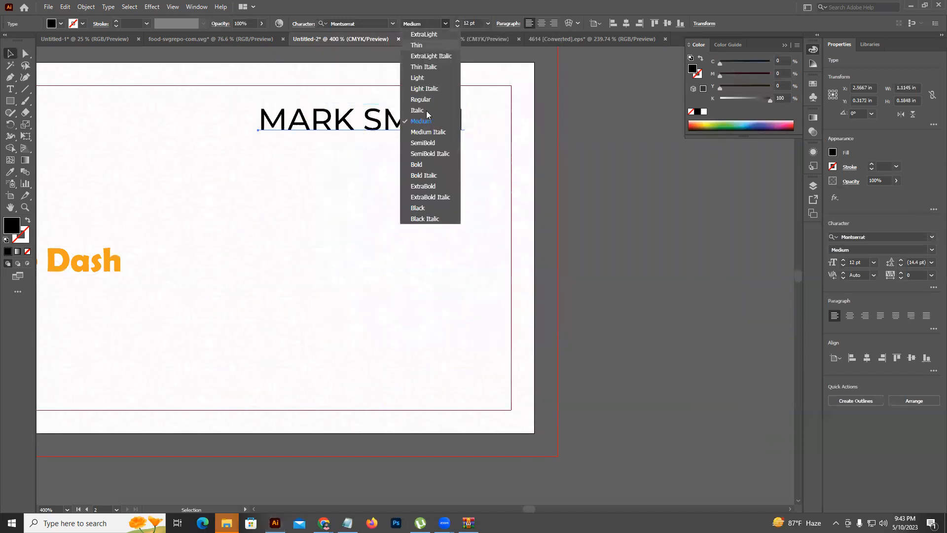
pyautogui.click(427, 159)
# Duplicate the name line directly below itself and replace the copy's text with "Graphic Designer"
pyautogui.moveTo(409, 120); pyautogui.dragTo(433, 148)
pyautogui.press('t')
pyautogui.tripleClick(433, 148)
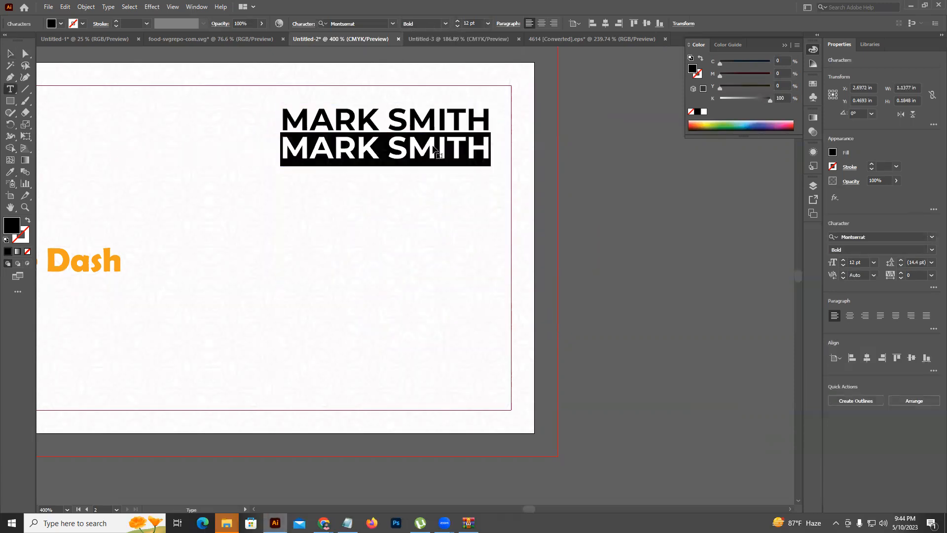
pyautogui.write('Gra')
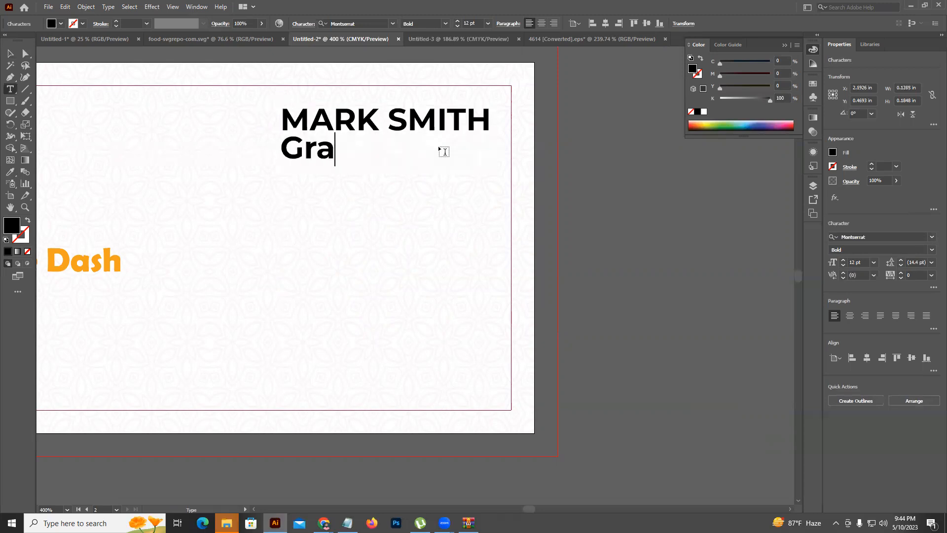
pyautogui.write('phic D')
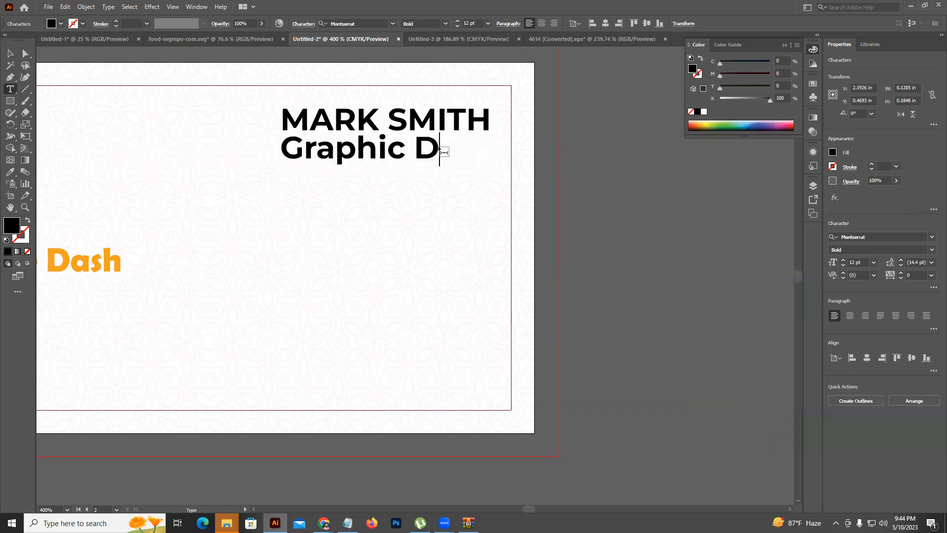
pyautogui.write('esigner')
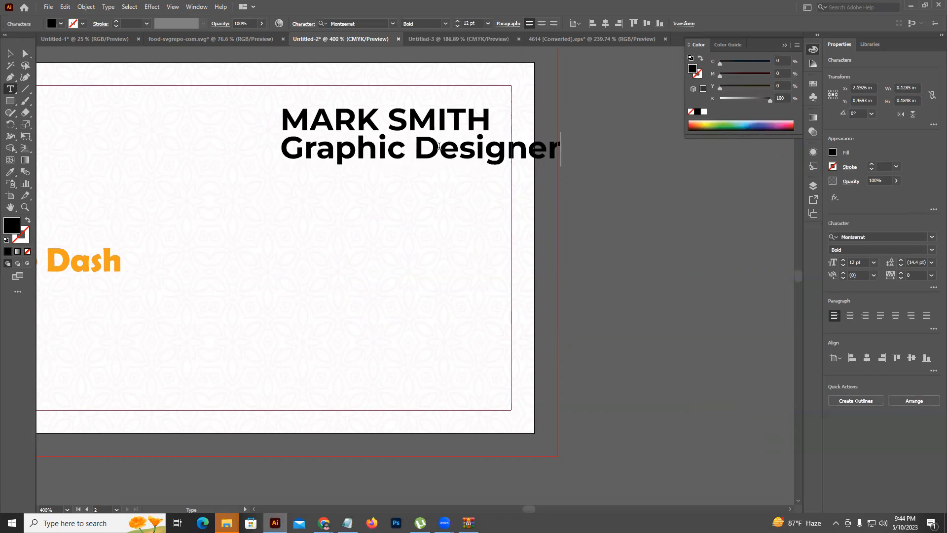
pyautogui.click(18, 55)
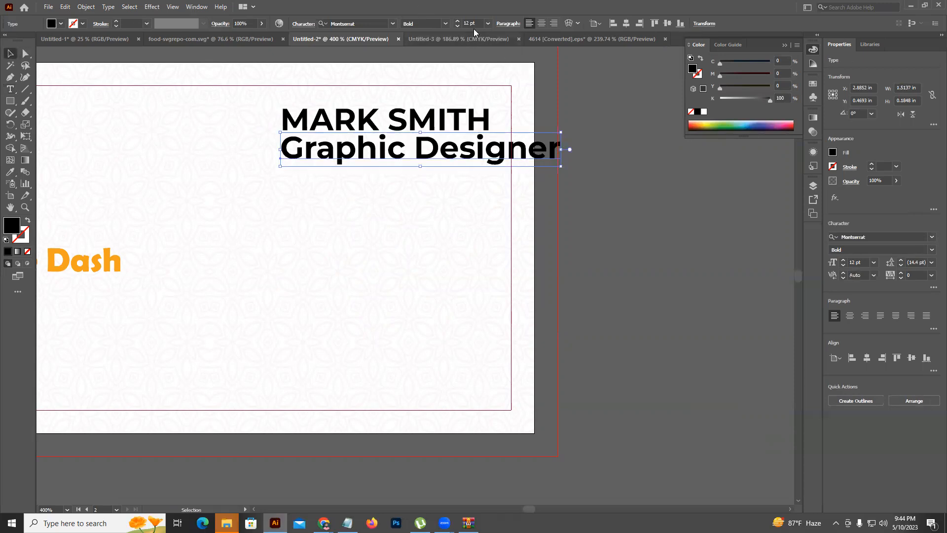
# Set the Graphic Designer line to 9 pt in the Medium weight
pyautogui.press('Down')
pyautogui.press('Down')
pyautogui.press('Down')
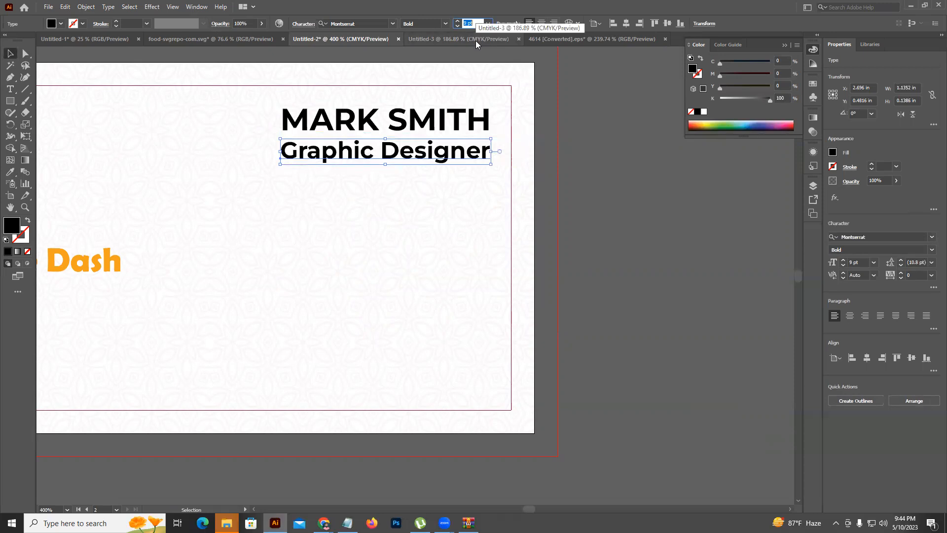
pyautogui.click(445, 24)
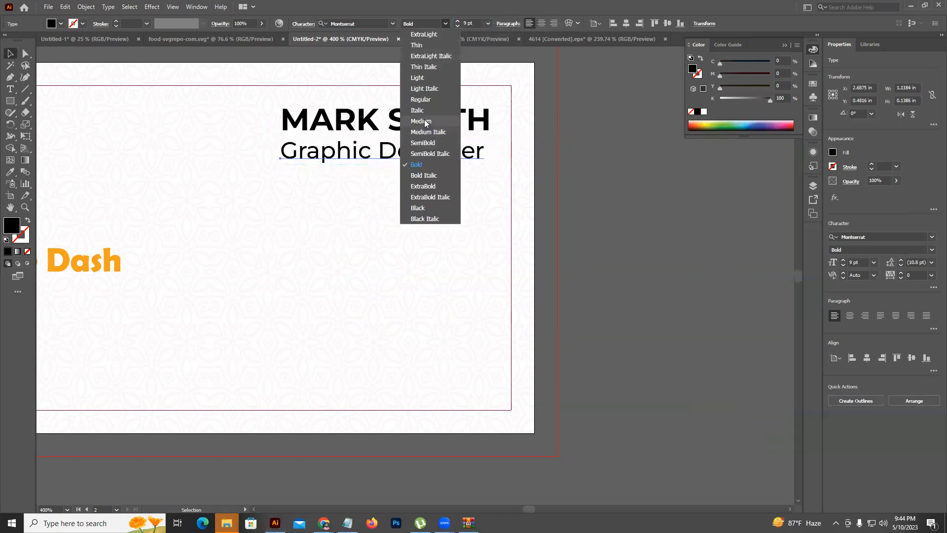
pyautogui.click(425, 121)
# Move the Graphic Designer line up by about 0.01 in, closer to the name
pyautogui.hotkey('ctrl', '=')
pyautogui.hotkey('ctrl', '=')
pyautogui.hotkey('ctrl', '=')
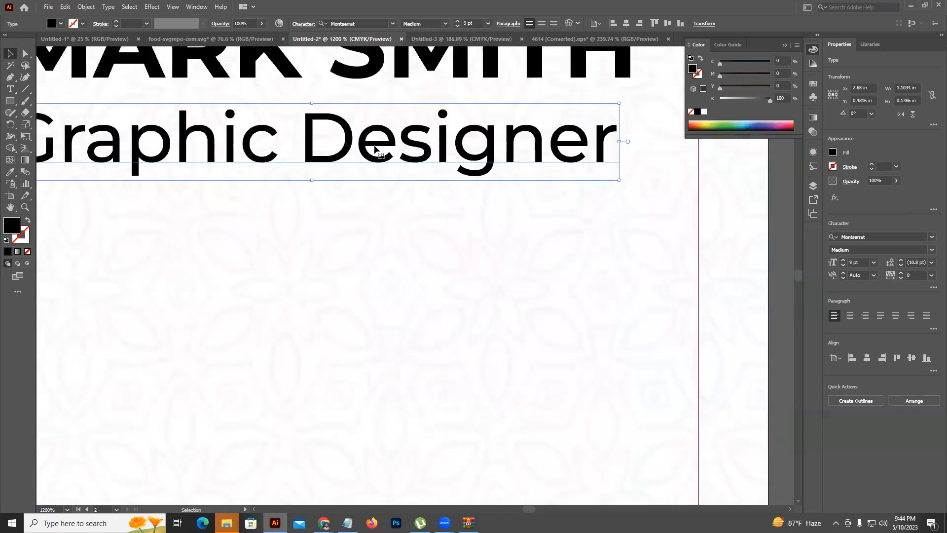
pyautogui.moveTo(498, 236); pyautogui.dragTo(496, 227)
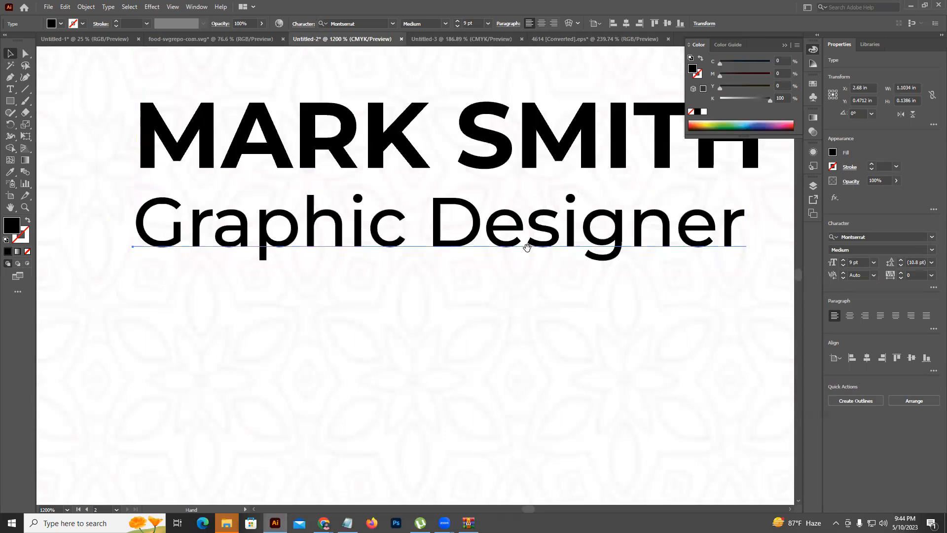
# Increase the Graphic Designer line's tracking to 14 so that its width matches the name above
pyautogui.moveTo(611, 271); pyautogui.dragTo(573, 288)
pyautogui.click(918, 275)
pyautogui.press('Up')
pyautogui.press('Up')
pyautogui.press('Up')
pyautogui.press('Up')
pyautogui.press('Up')
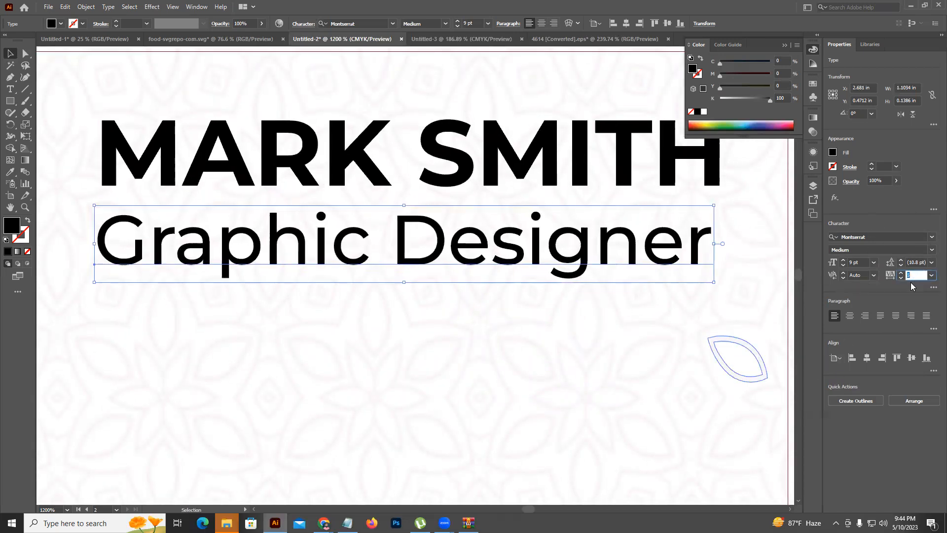
pyautogui.press('Up')
pyautogui.press('Up')
pyautogui.press('Up')
pyautogui.press('Up')
pyautogui.press('Up')
pyautogui.press('Up')
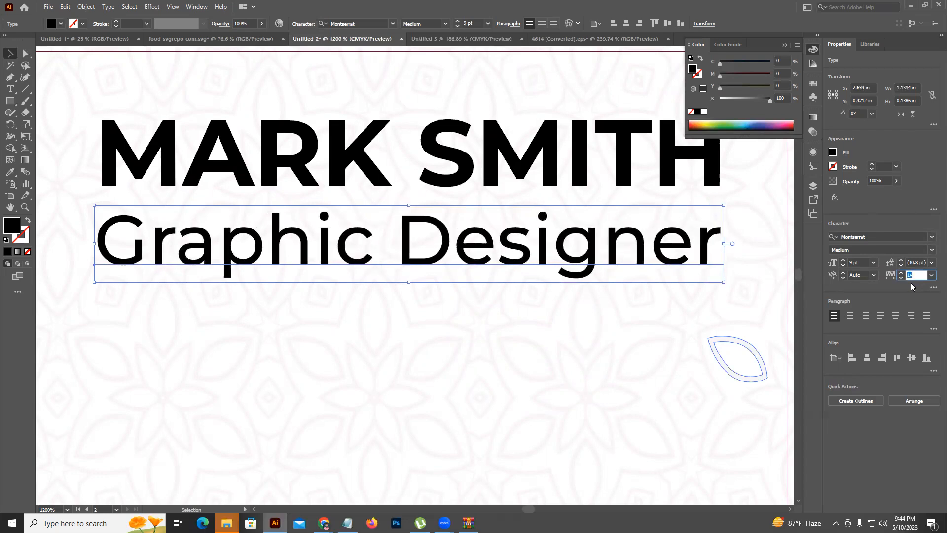